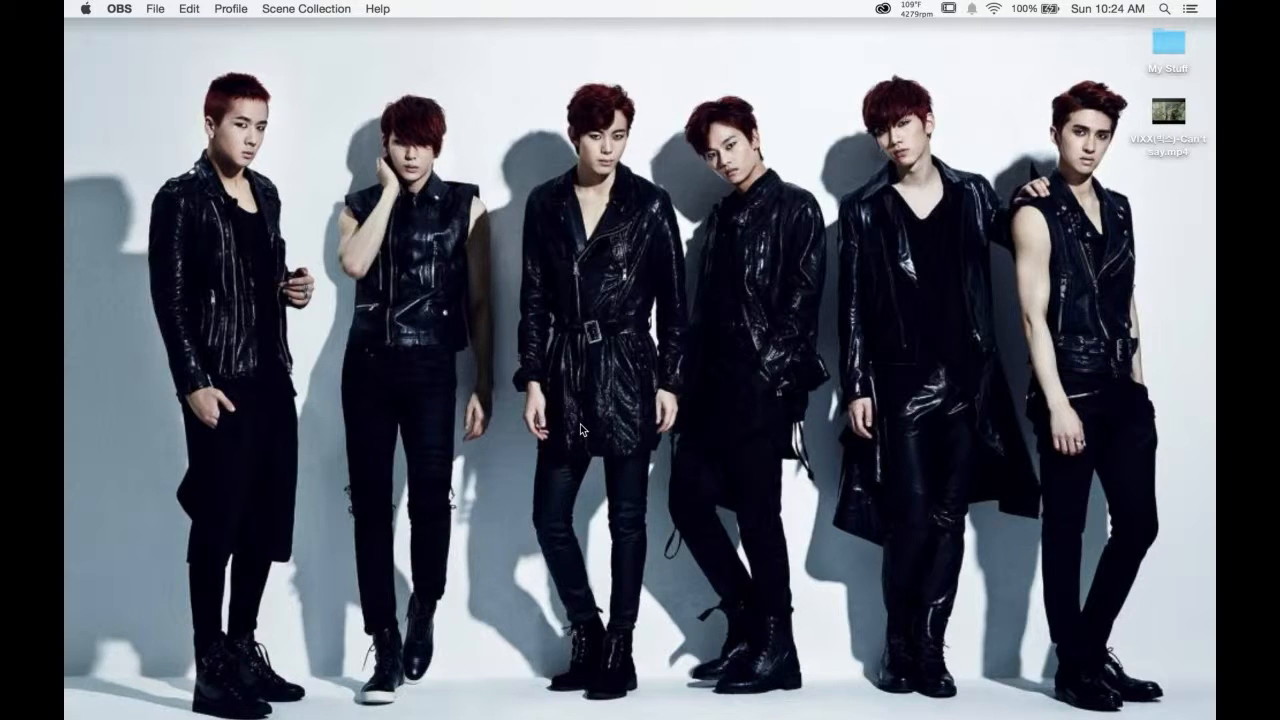
Step: Launch Adobe Photoshop CC 2015 and close its Welcome window
{"action": "mouse_move", "coordinate": [504, 710]}
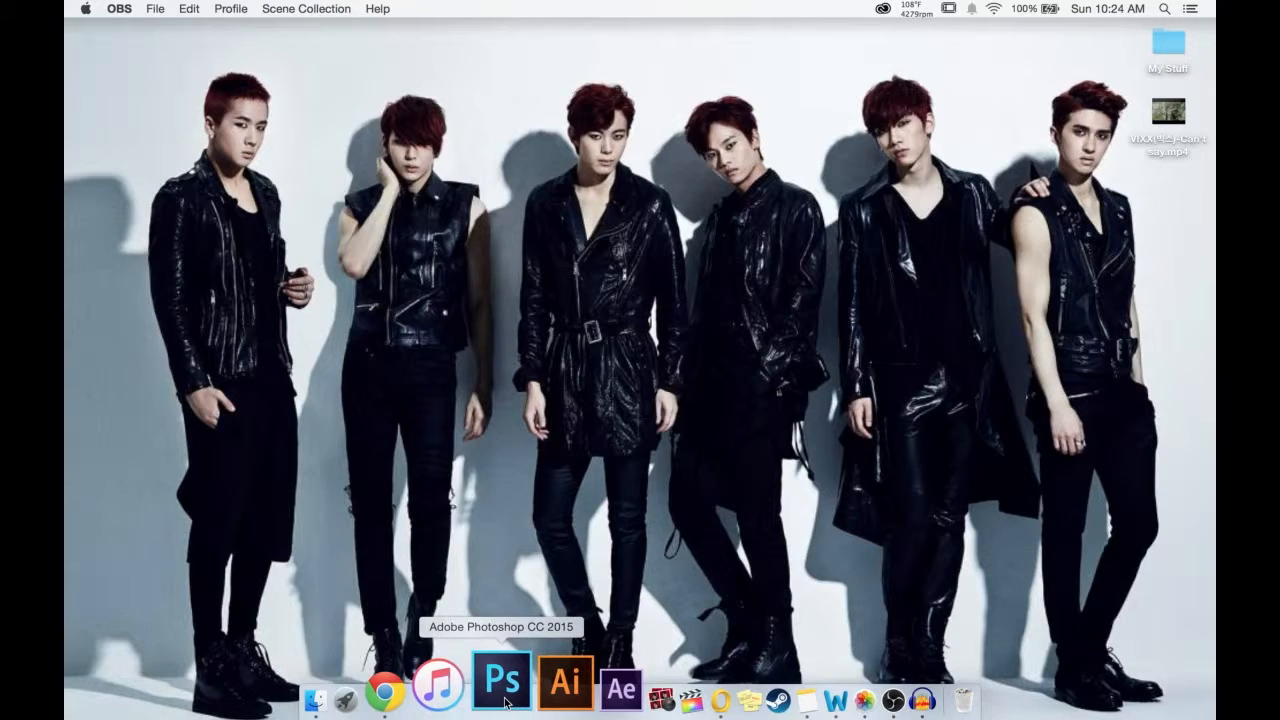
{"action": "left_click", "coordinate": [506, 703]}
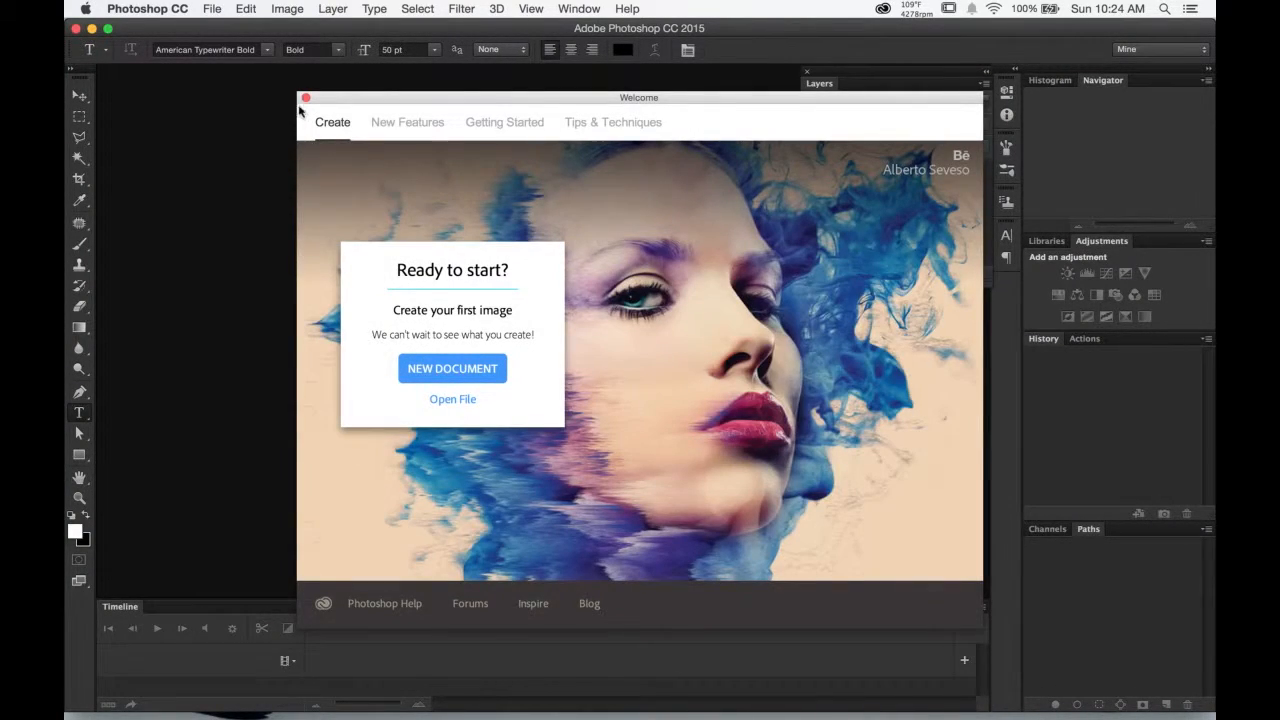
{"action": "left_click", "coordinate": [305, 99]}
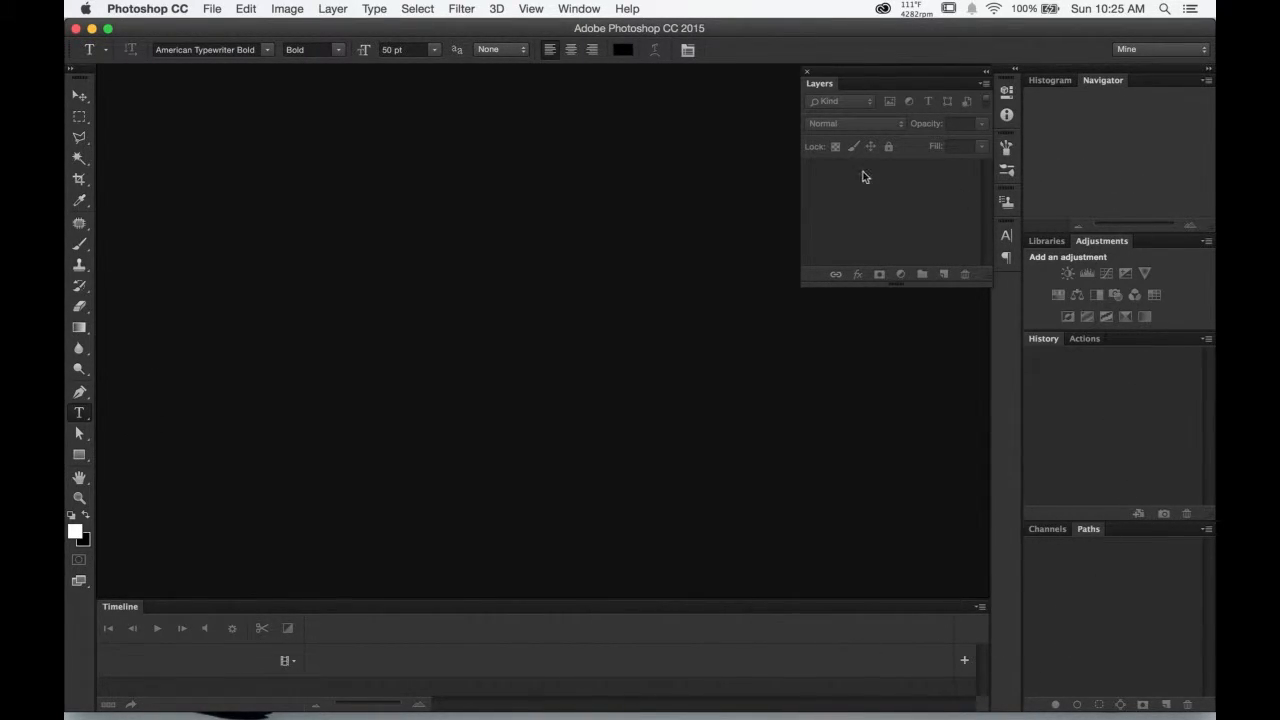
Step: Try the Motion workspace and return to the custom workspace named Mine
{"action": "left_click", "coordinate": [1136, 50]}
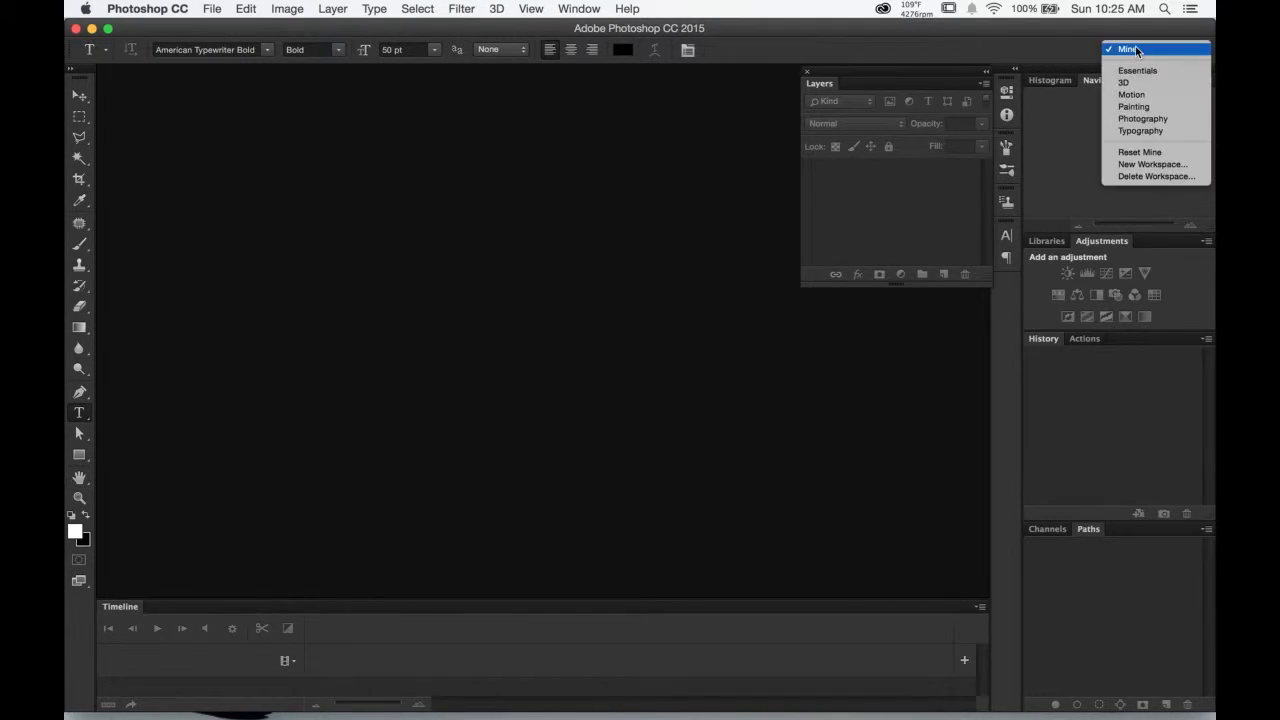
{"action": "left_click", "coordinate": [1136, 50]}
{"action": "left_click", "coordinate": [1158, 50]}
{"action": "left_click", "coordinate": [1172, 49]}
{"action": "left_click", "coordinate": [1137, 49]}
{"action": "left_click", "coordinate": [1136, 95]}
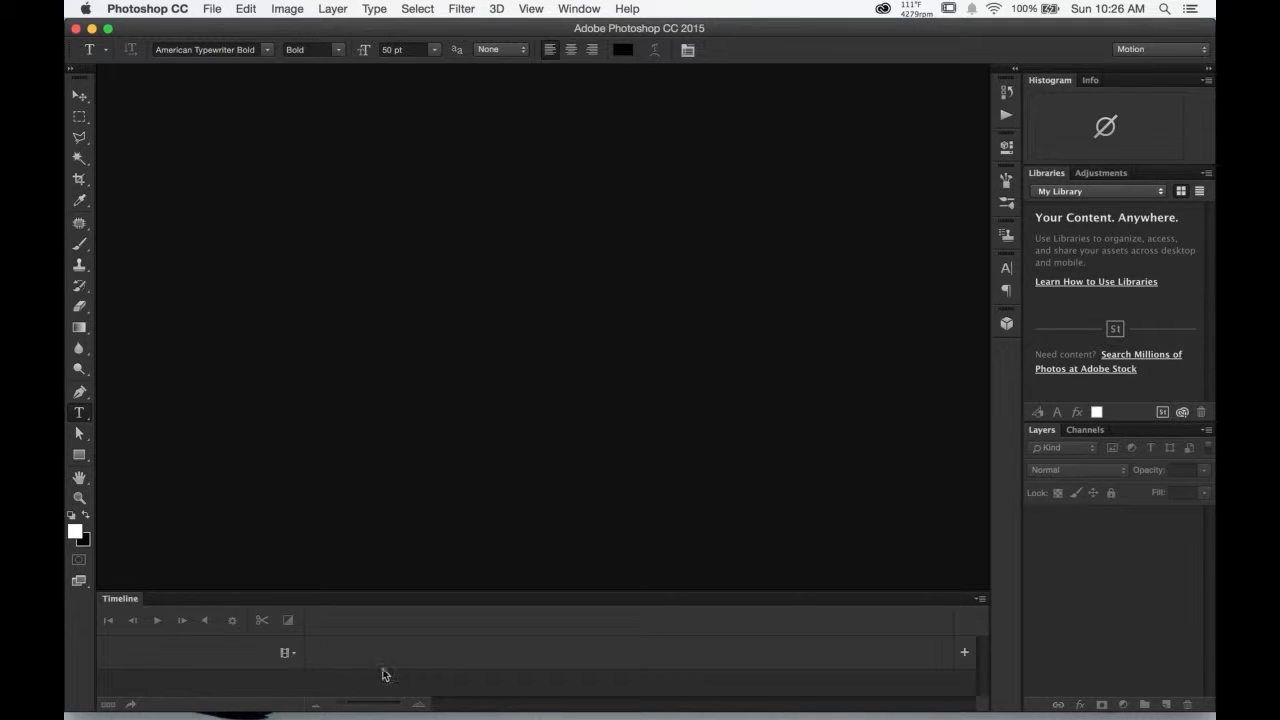
{"action": "left_click", "coordinate": [1156, 48]}
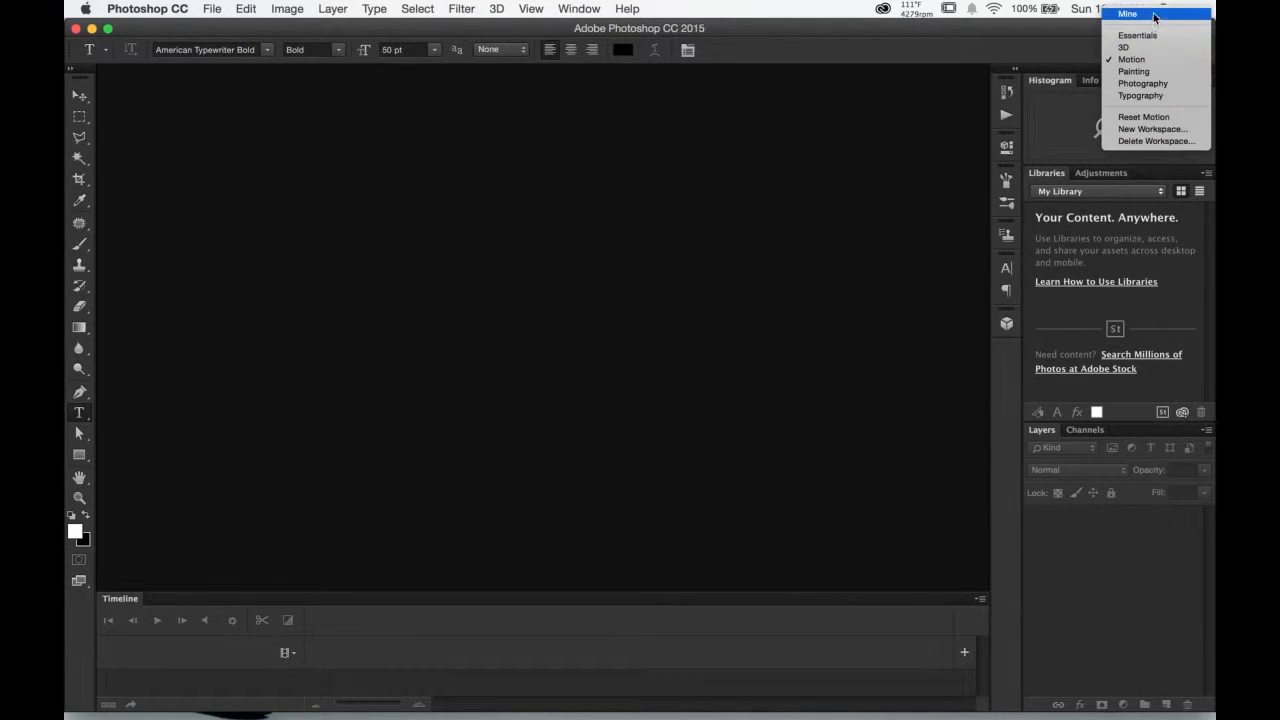
{"action": "left_click", "coordinate": [1154, 15]}
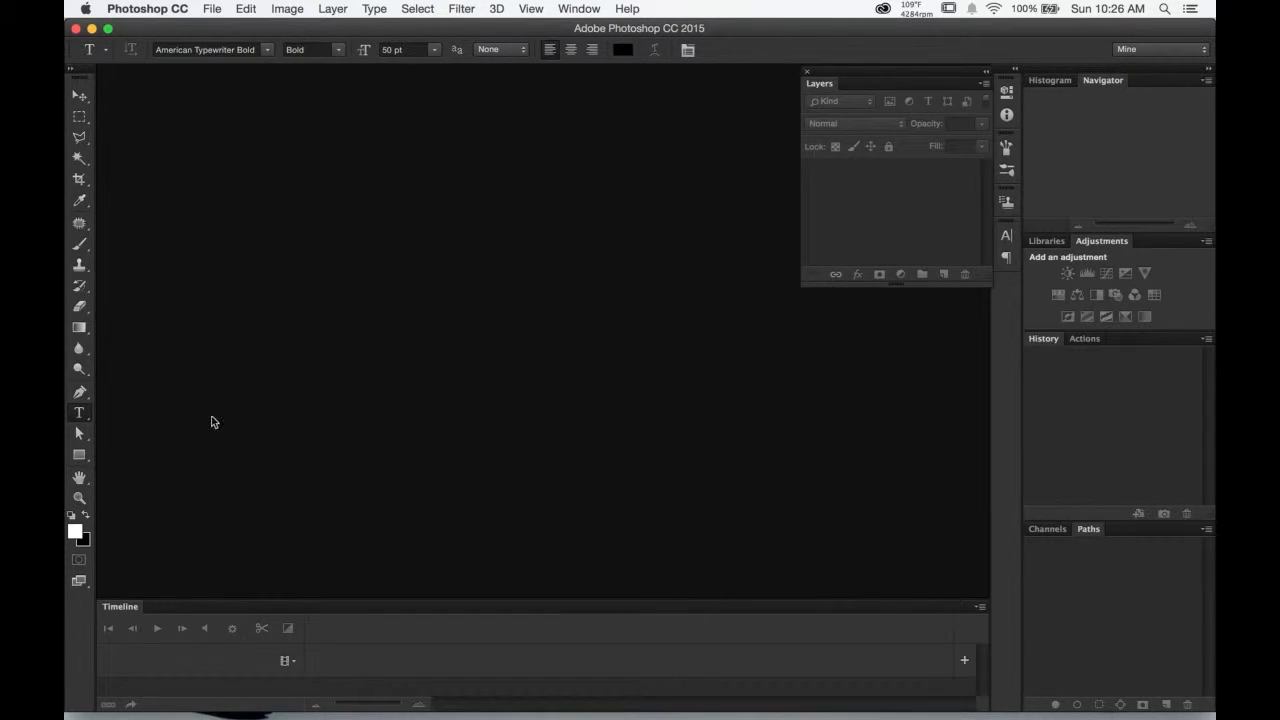
Step: Open the video file VIXX(빅스)-Can't say.mp4 from the Desktop
{"action": "left_click", "coordinate": [212, 8]}
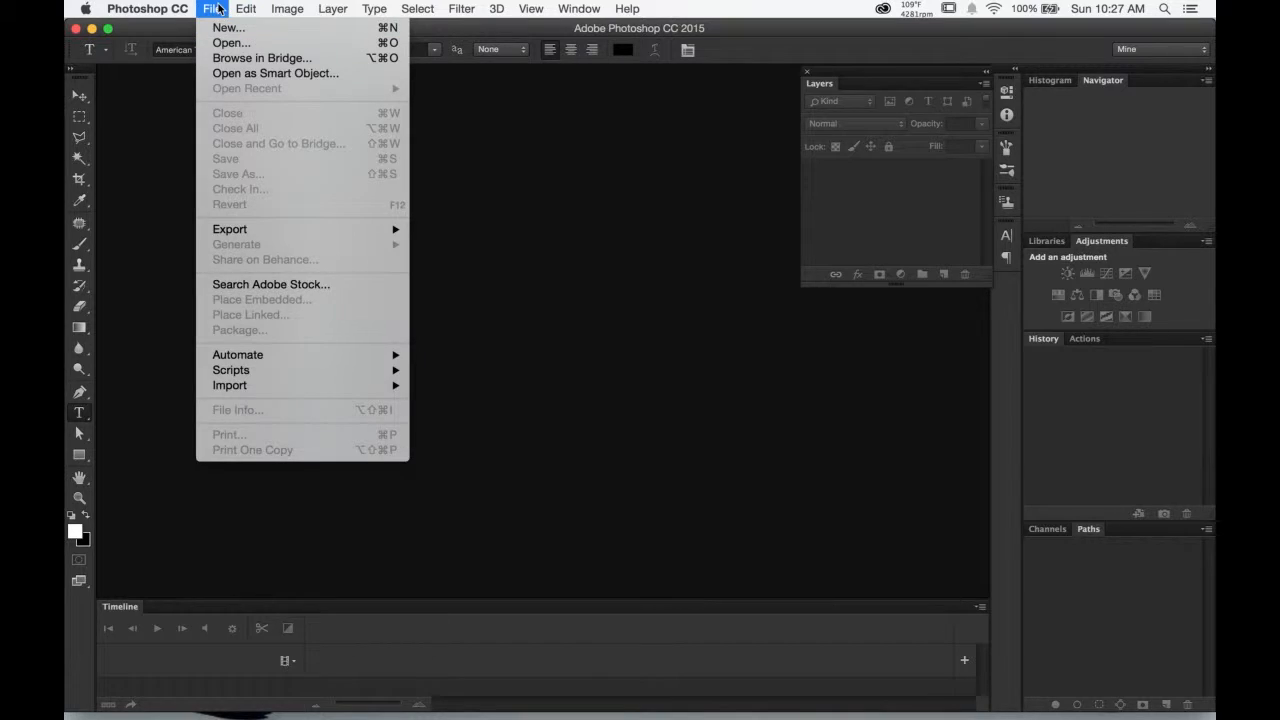
{"action": "left_click", "coordinate": [228, 45]}
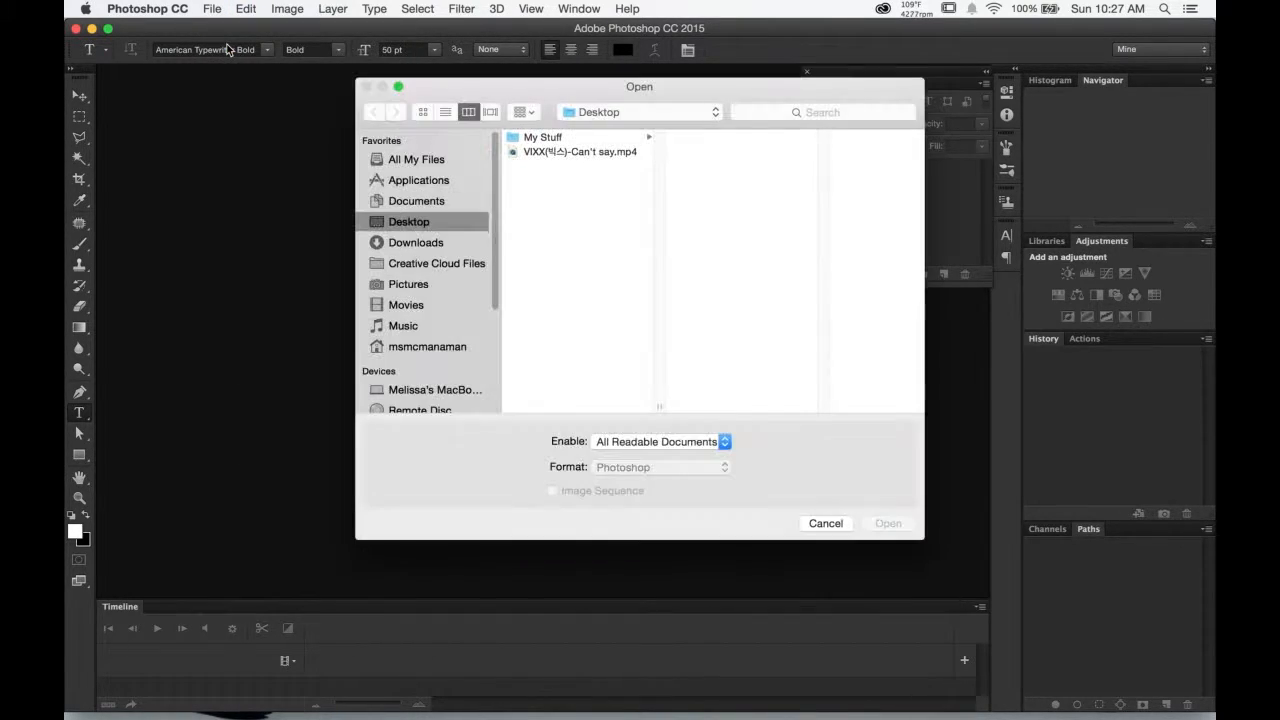
{"action": "left_click", "coordinate": [600, 155]}
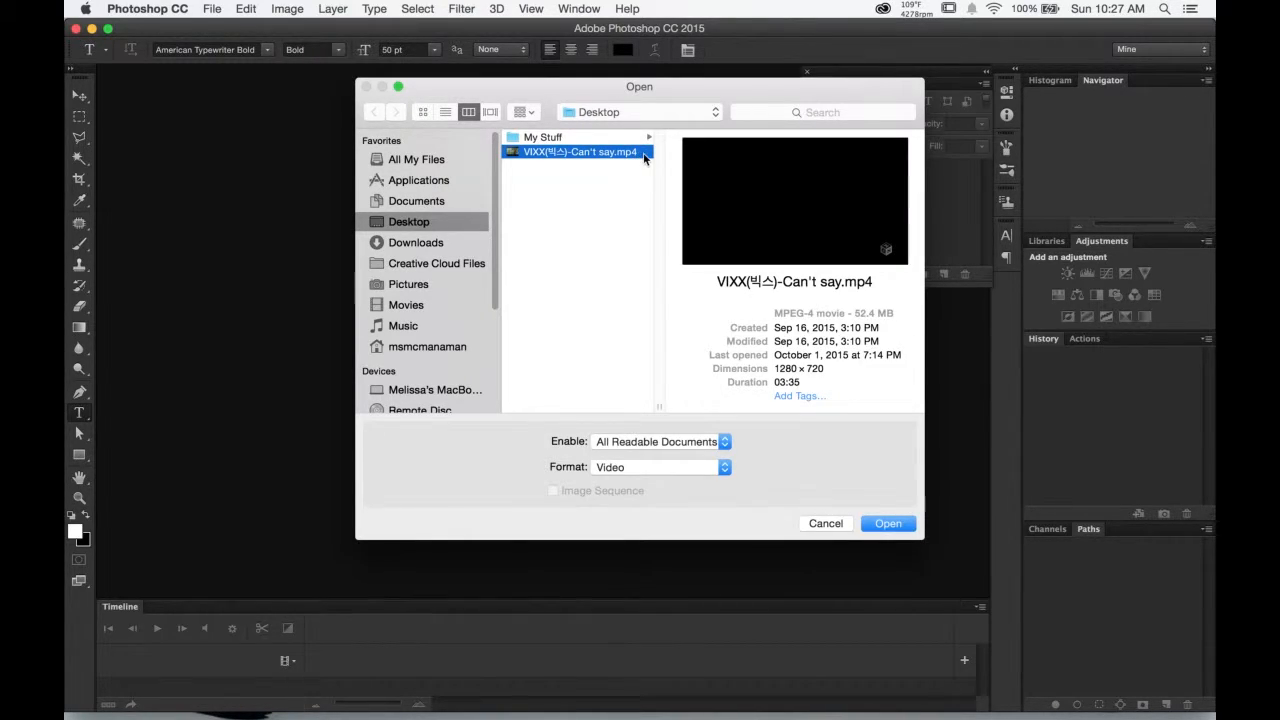
{"action": "left_click", "coordinate": [888, 522]}
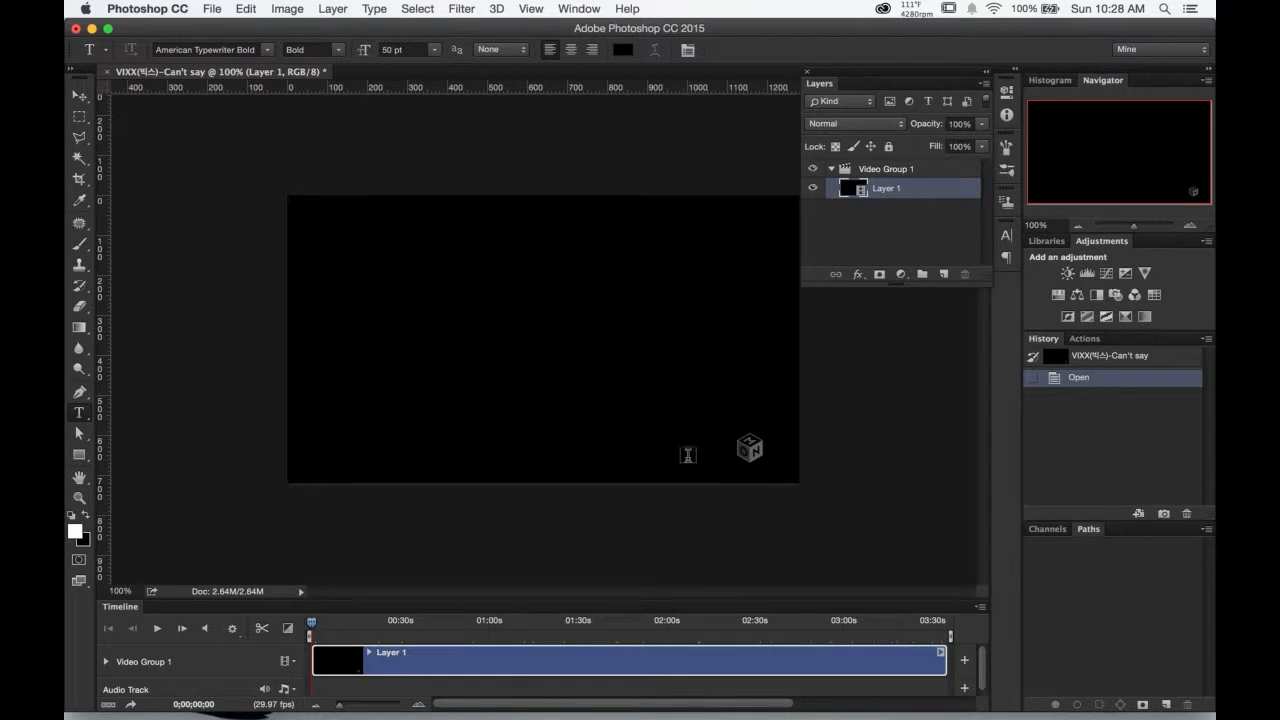
Step: Add a new layer above Video Group 1 and place the text "vixxmemes.blogspot.com" on it near the frame's lower-right corner
{"action": "left_click", "coordinate": [942, 276]}
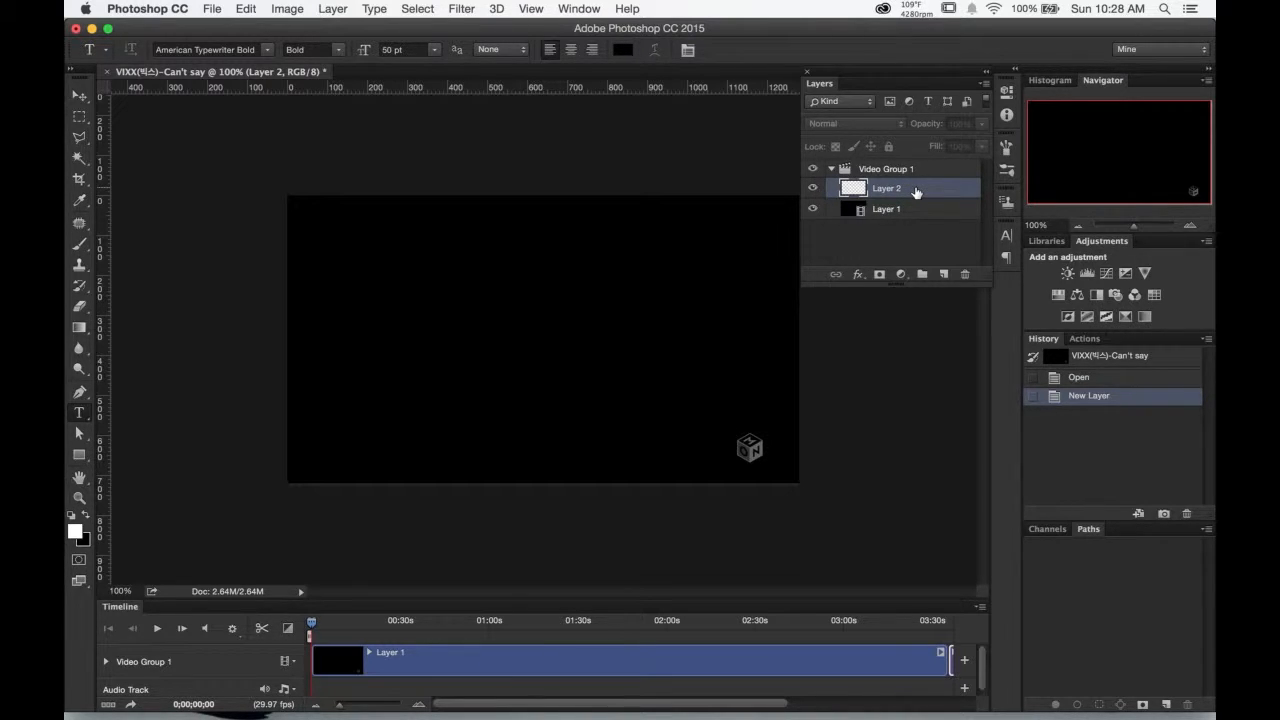
{"action": "left_click_drag", "start_coordinate": [916, 192], "coordinate": [913, 160]}
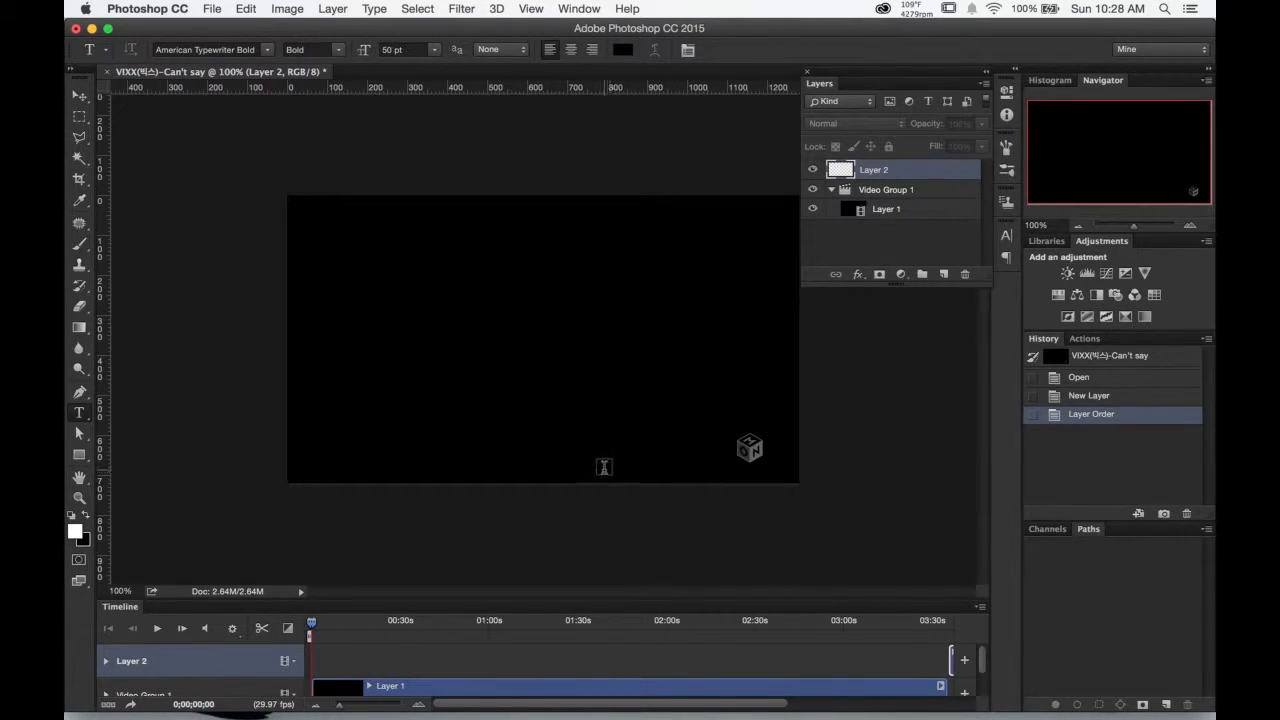
{"action": "left_click", "coordinate": [595, 465]}
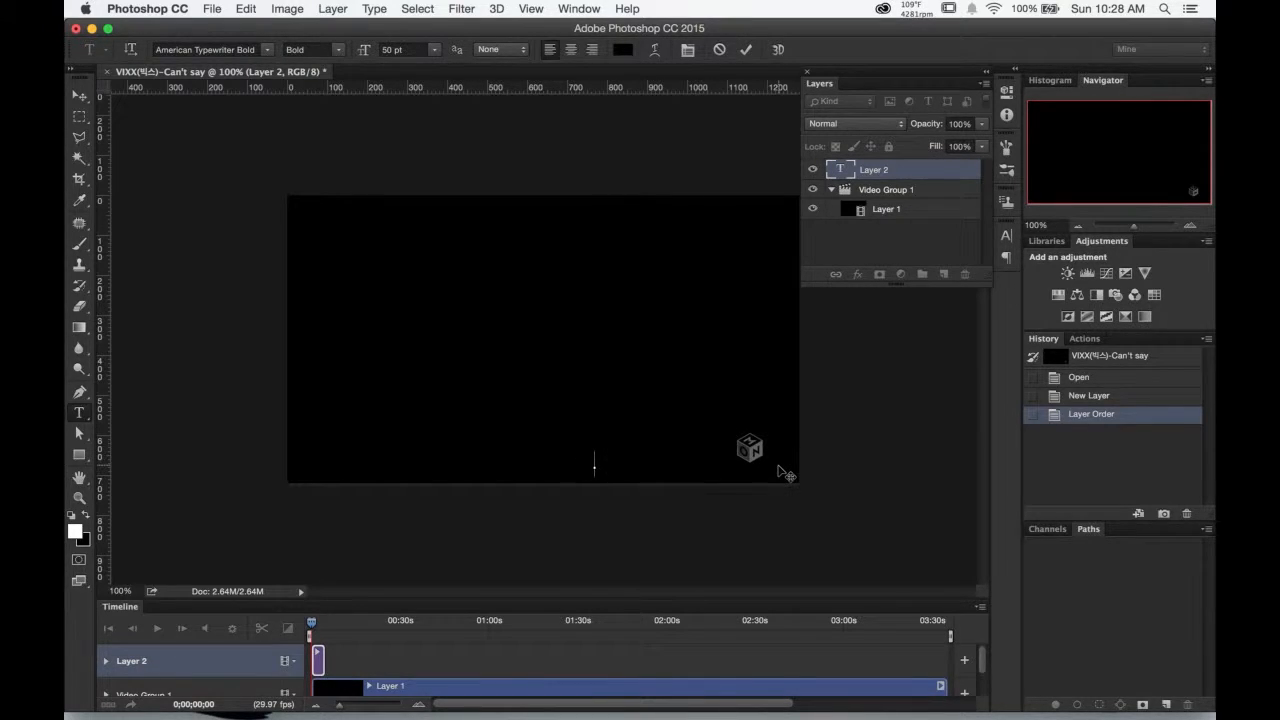
{"action": "type", "text": "This is a test subtitles"}
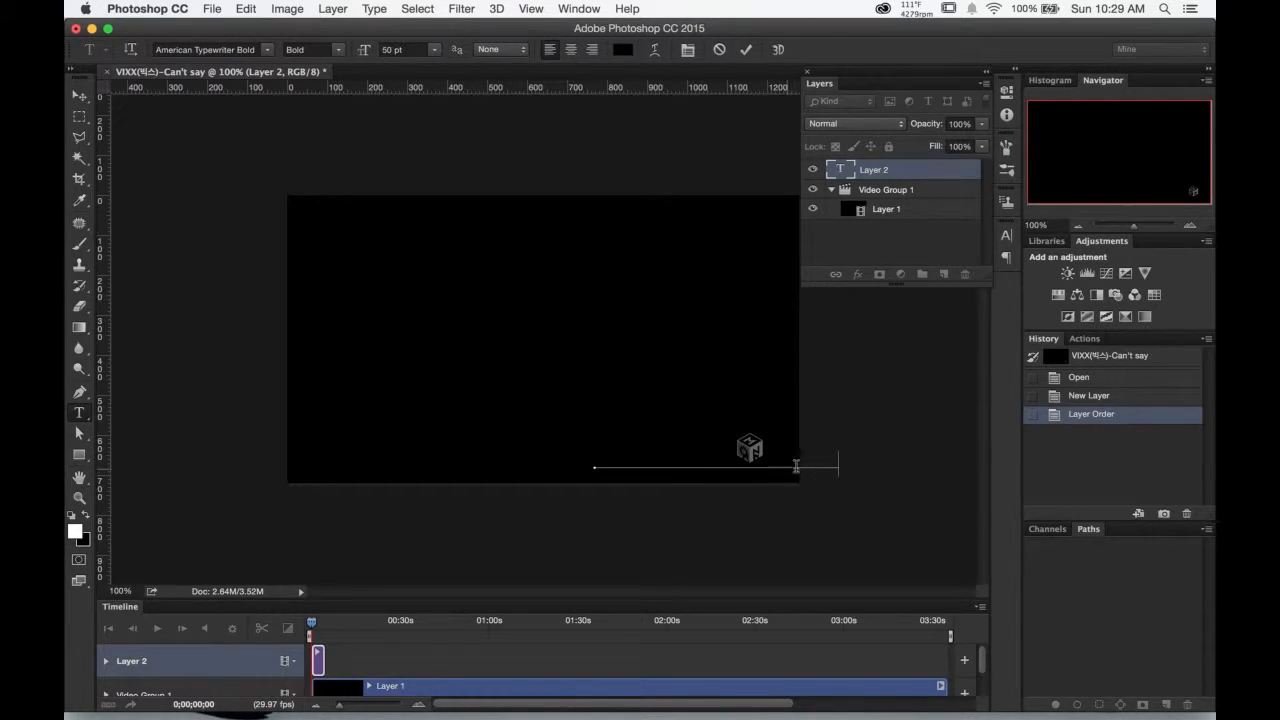
{"action": "left_click_drag", "start_coordinate": [593, 537], "coordinate": [540, 535]}
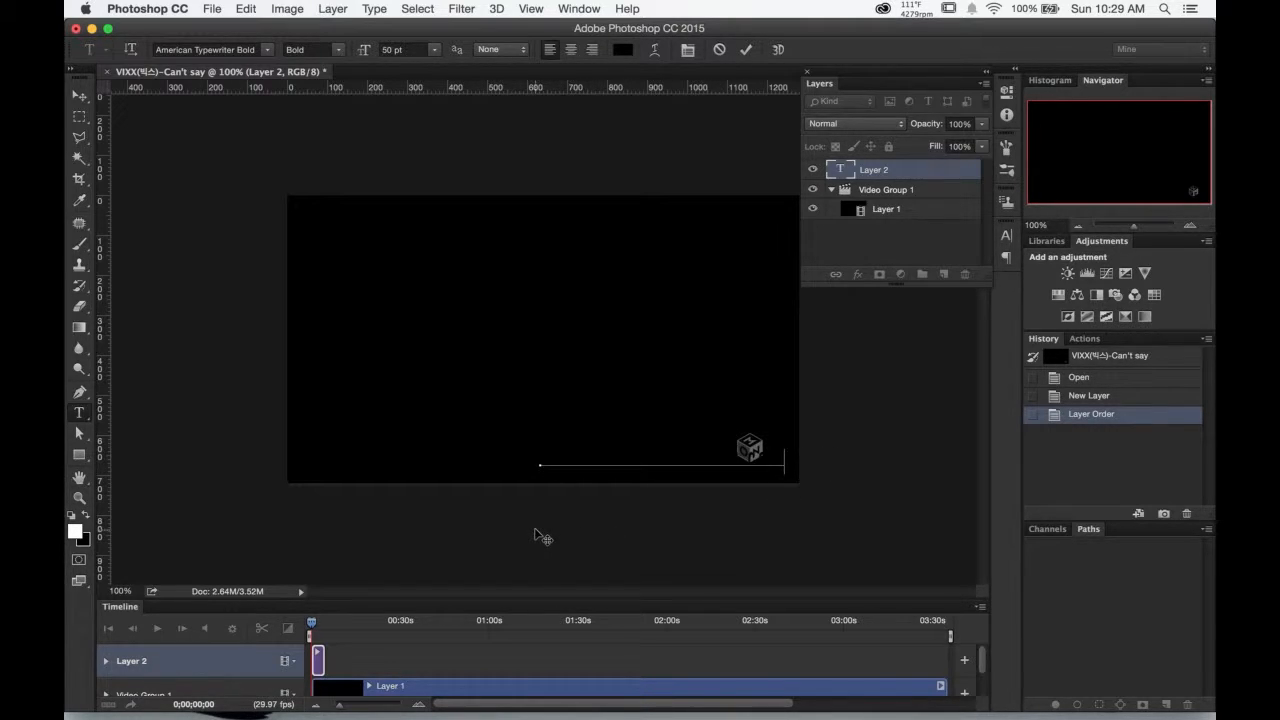
{"action": "left_click", "coordinate": [923, 177]}
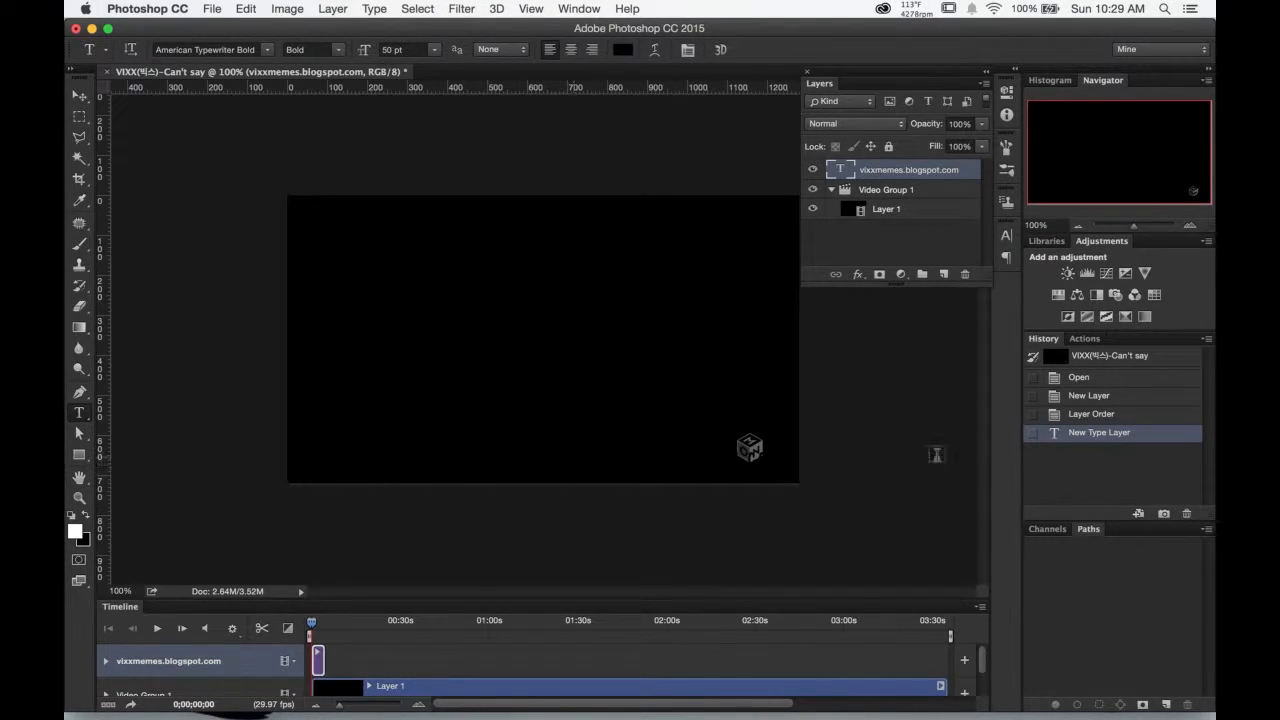
Step: Give the text layer a Bevel & Emboss in Pillow Emboss style and a white 6 px outside Stroke
{"action": "left_click", "coordinate": [859, 276]}
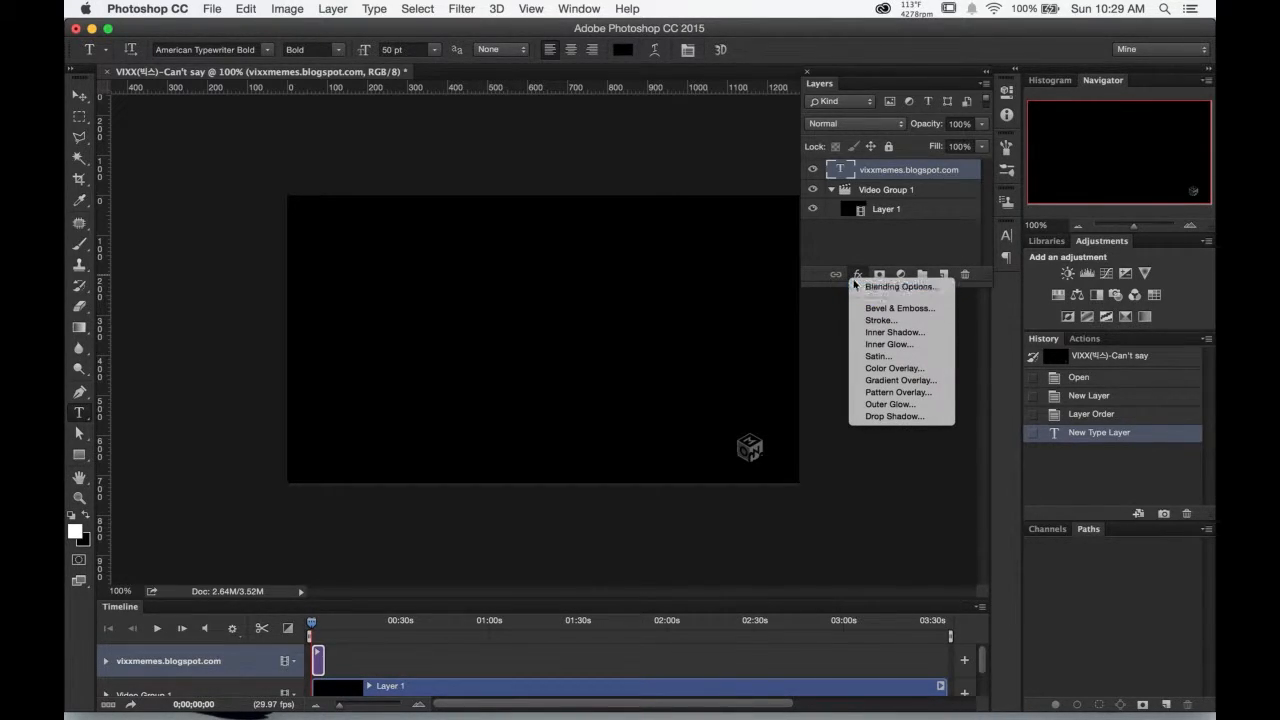
{"action": "left_click", "coordinate": [857, 274]}
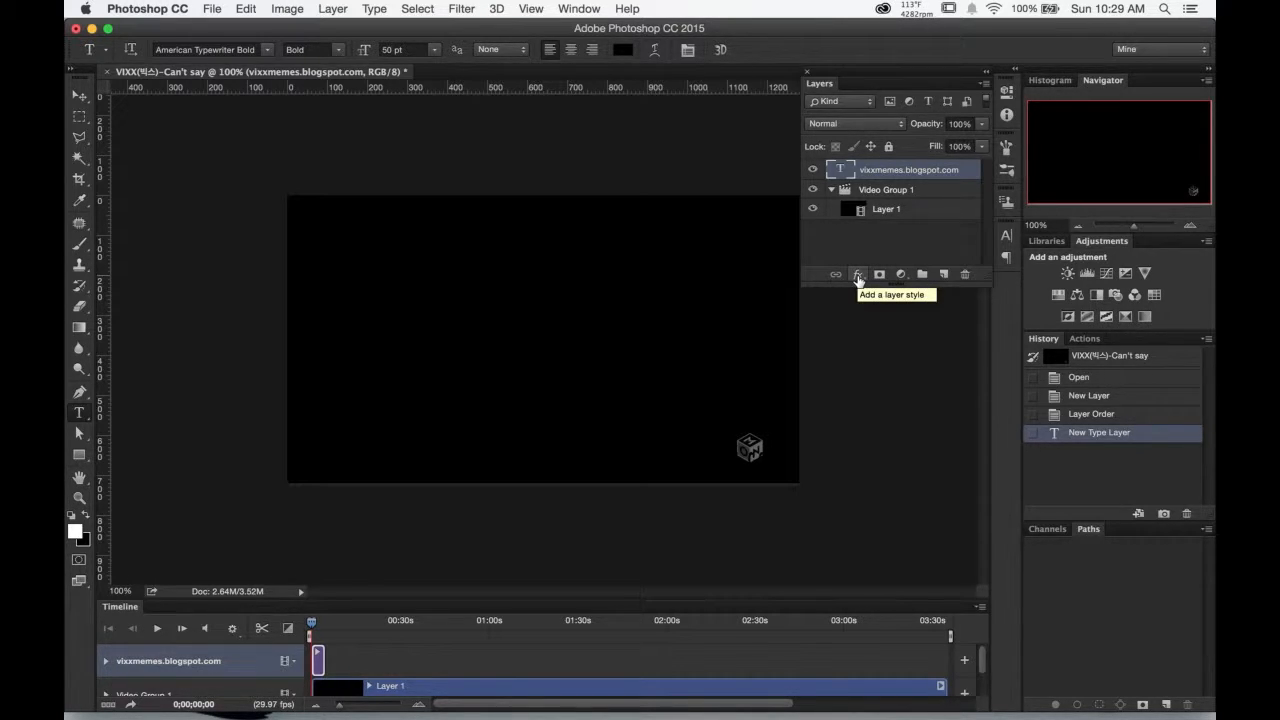
{"action": "left_click", "coordinate": [857, 276]}
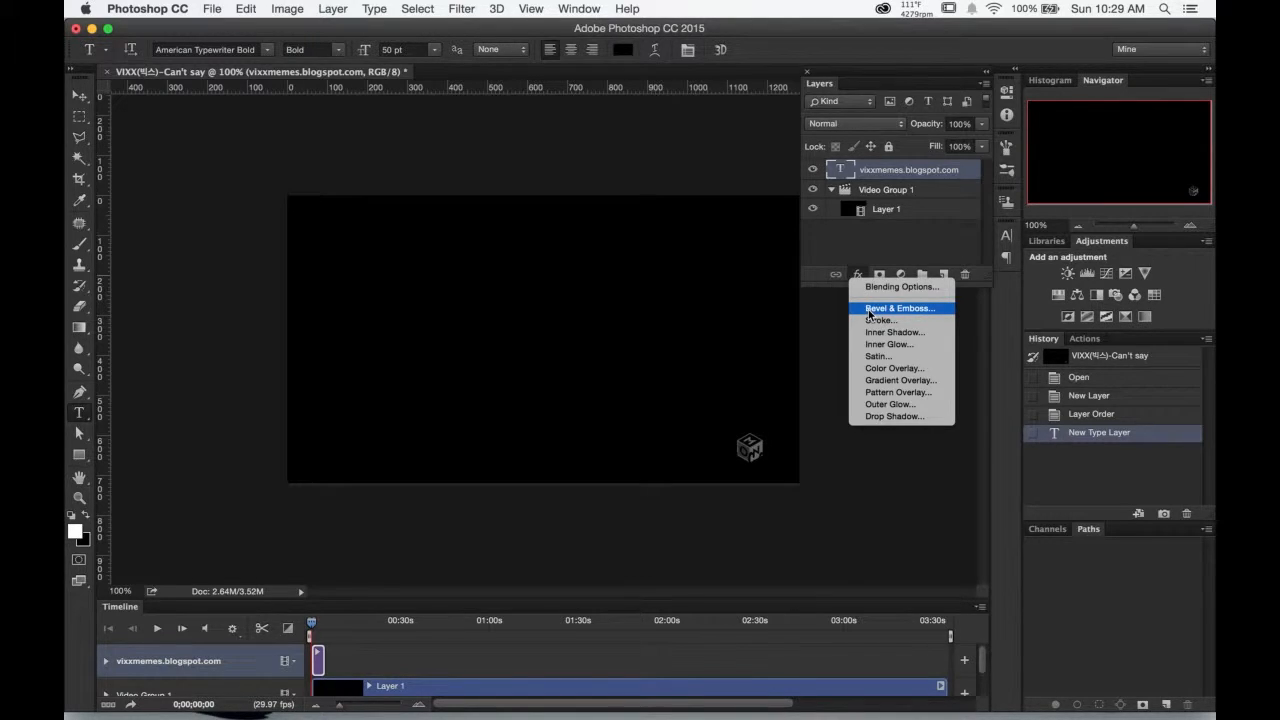
{"action": "left_click", "coordinate": [869, 310]}
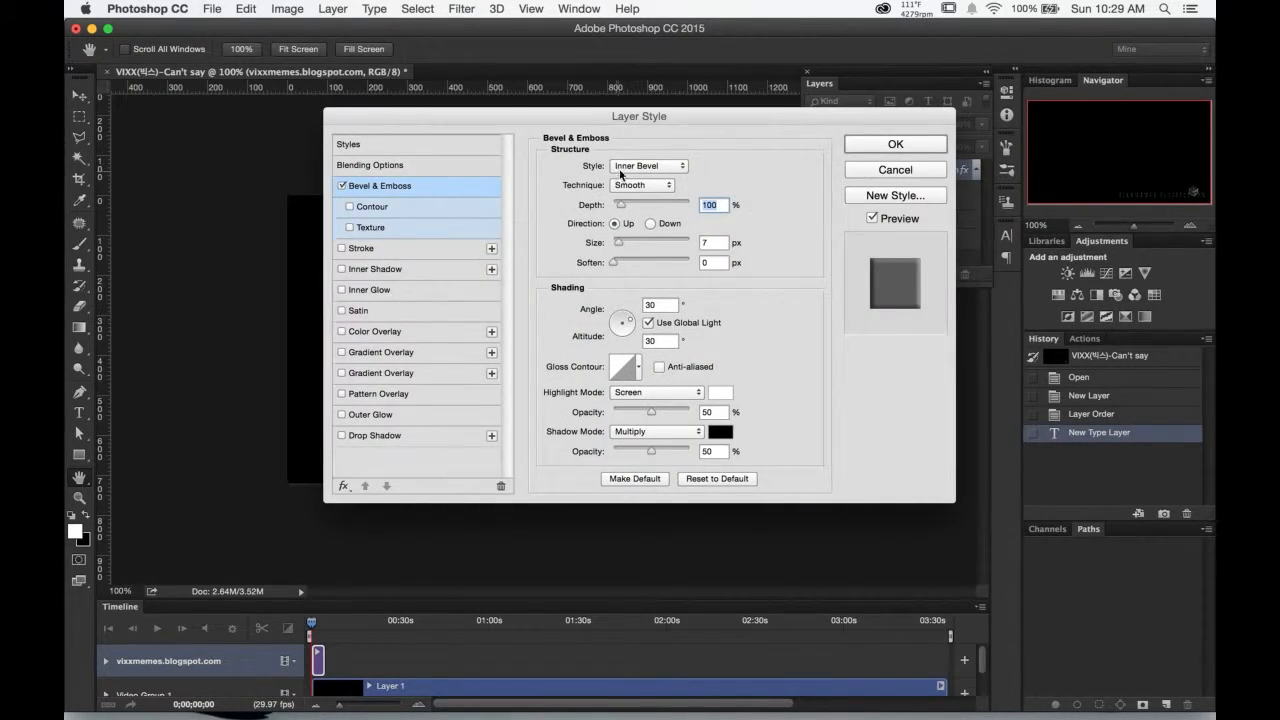
{"action": "left_click", "coordinate": [676, 170]}
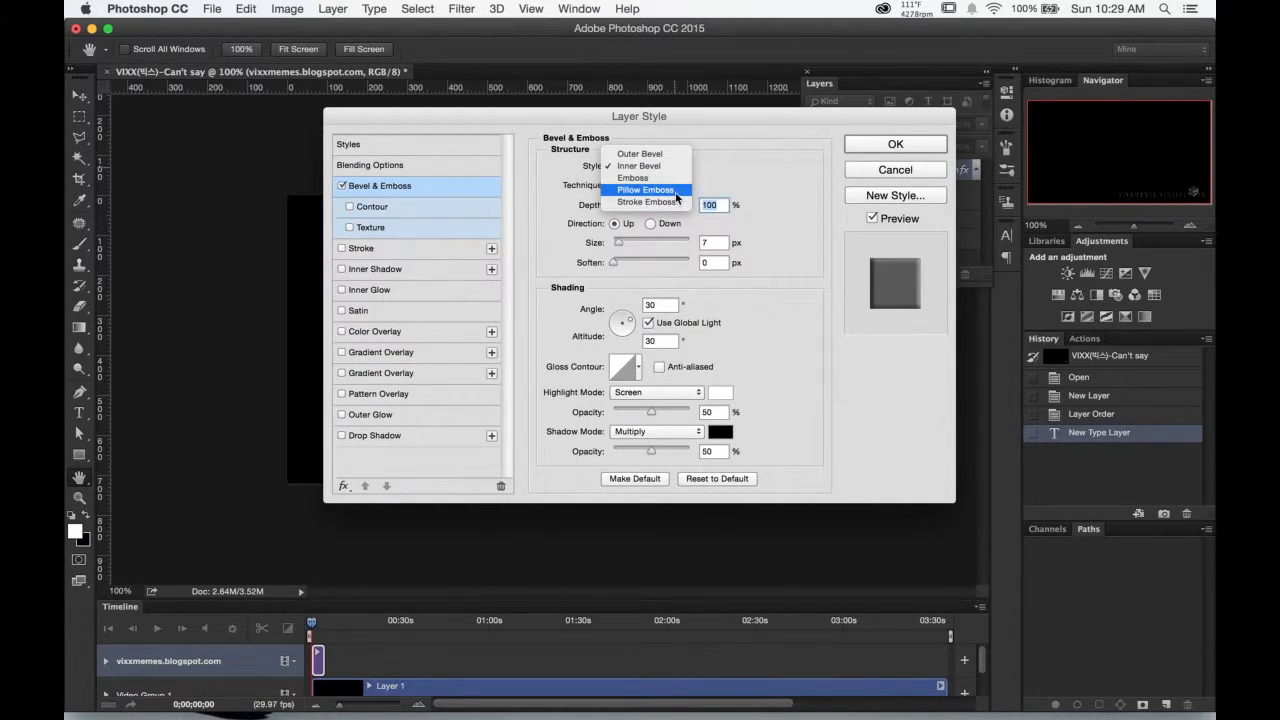
{"action": "left_click", "coordinate": [675, 191]}
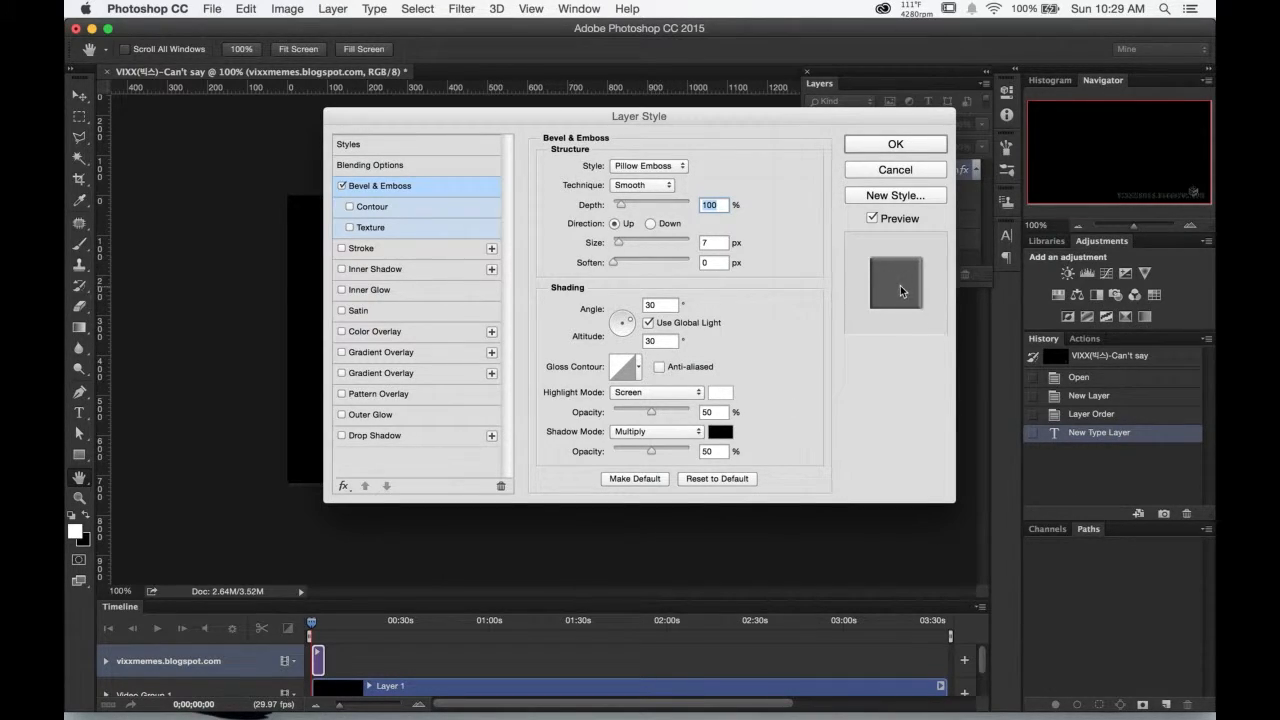
{"action": "left_click", "coordinate": [385, 251]}
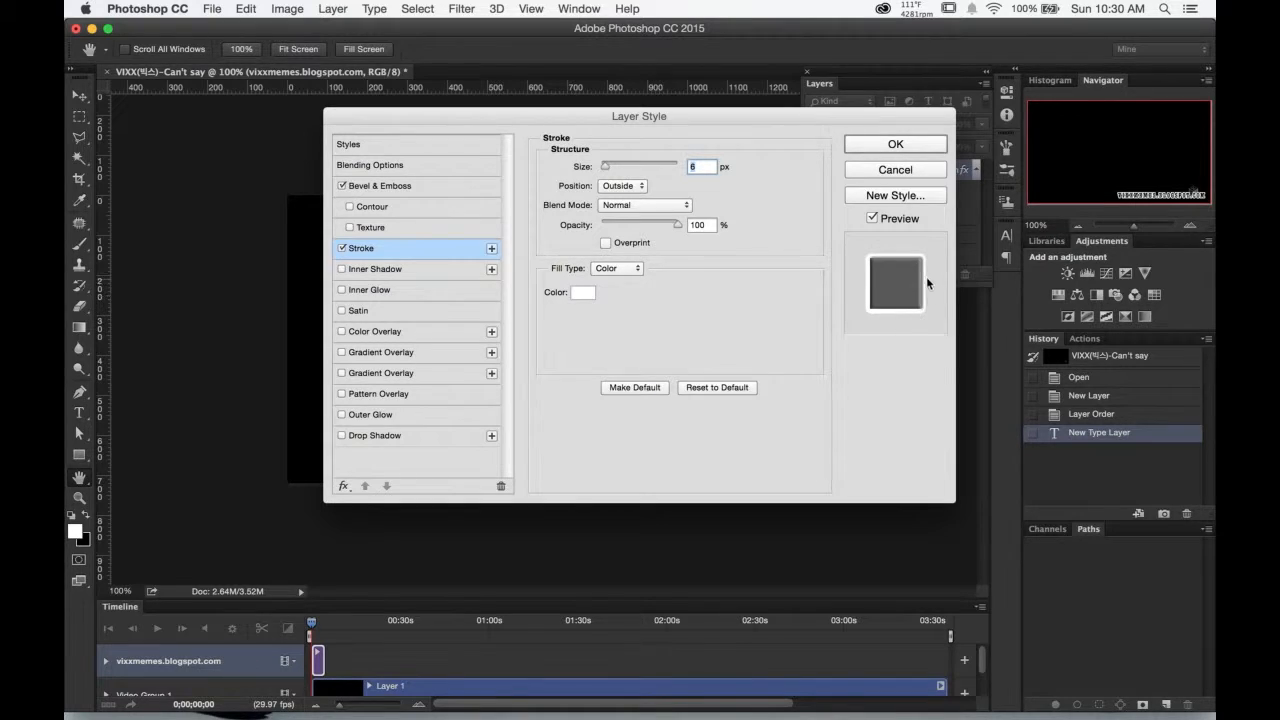
{"action": "left_click", "coordinate": [880, 146]}
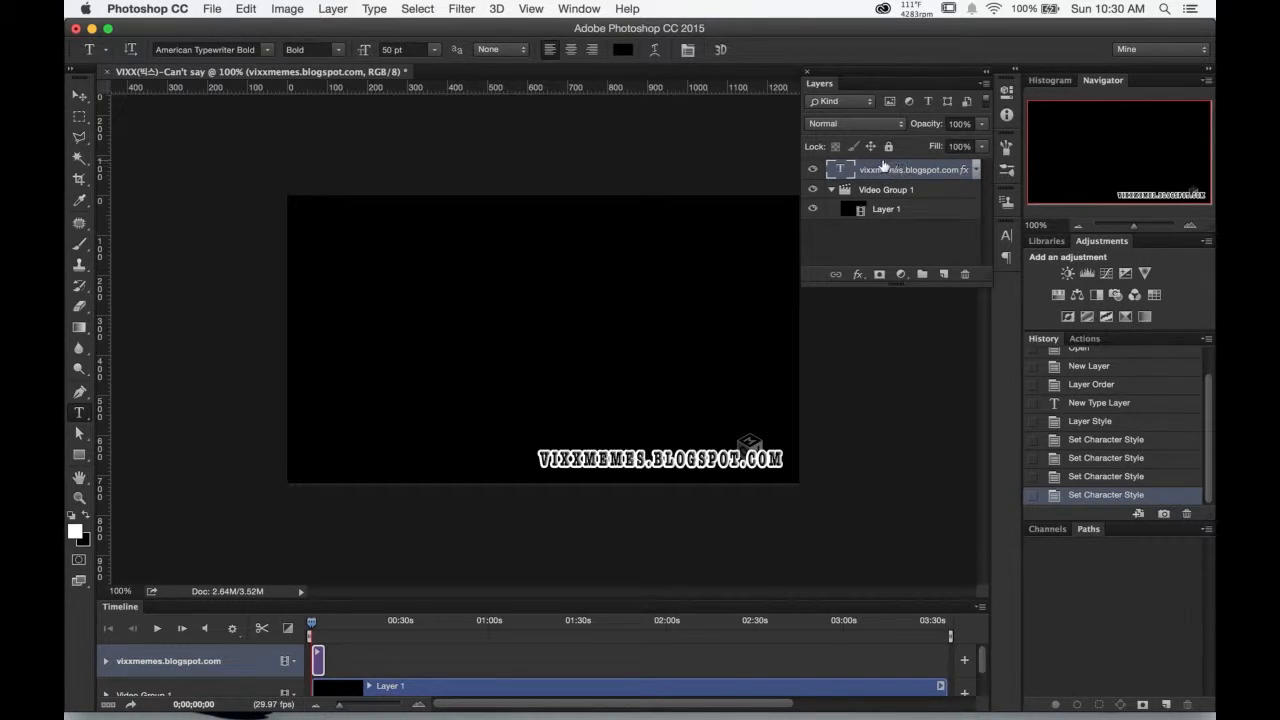
Step: Fully lock the vixxmemes.blogspot.com text layer
{"action": "left_click", "coordinate": [928, 212]}
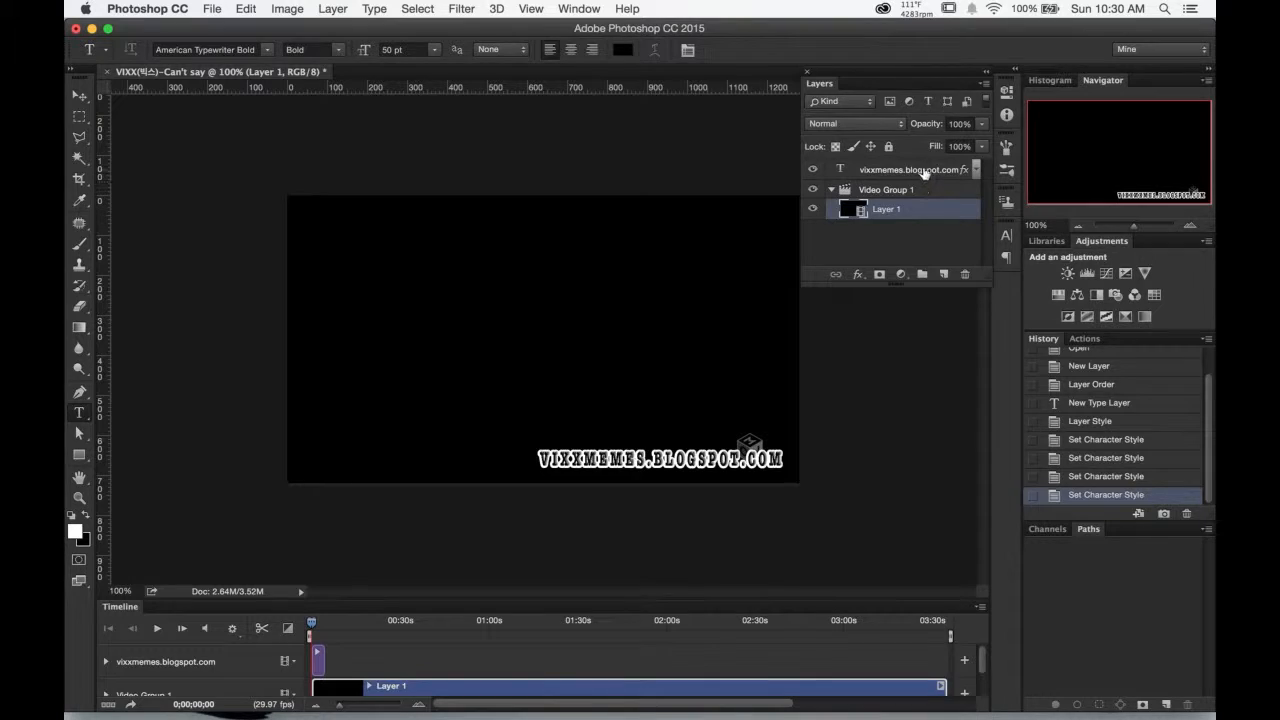
{"action": "left_click", "coordinate": [925, 172]}
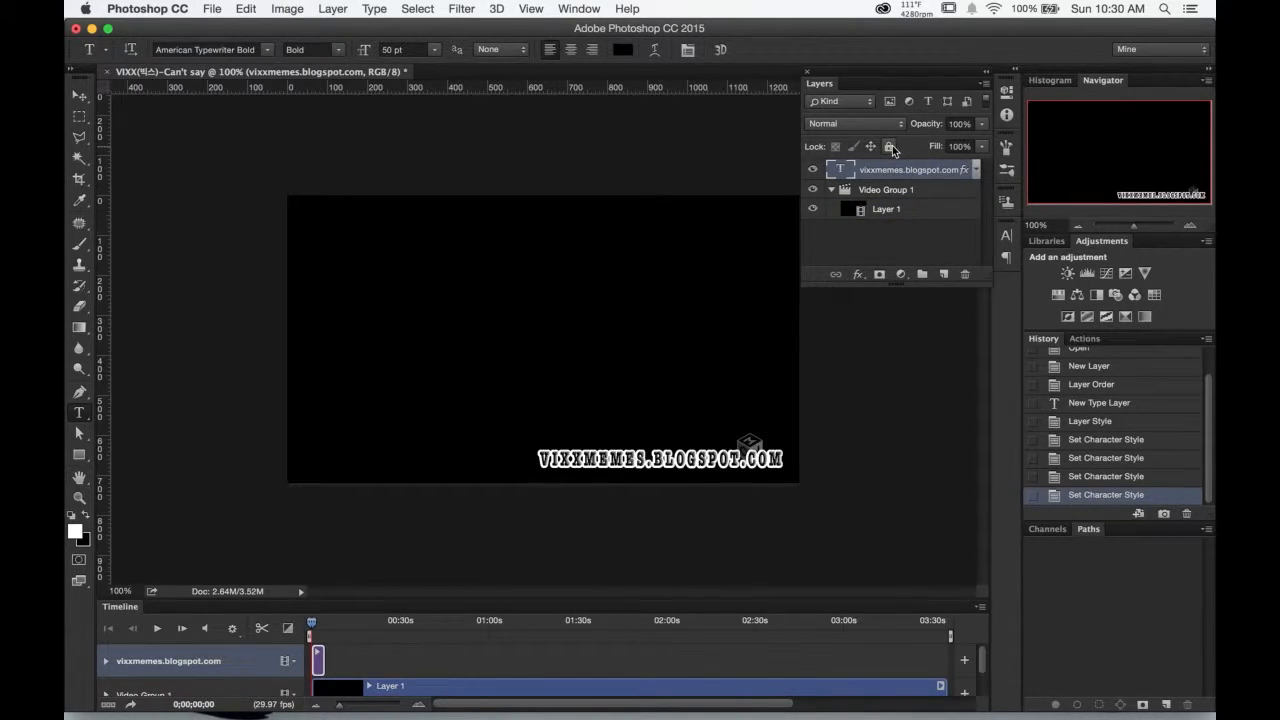
{"action": "left_click", "coordinate": [890, 146]}
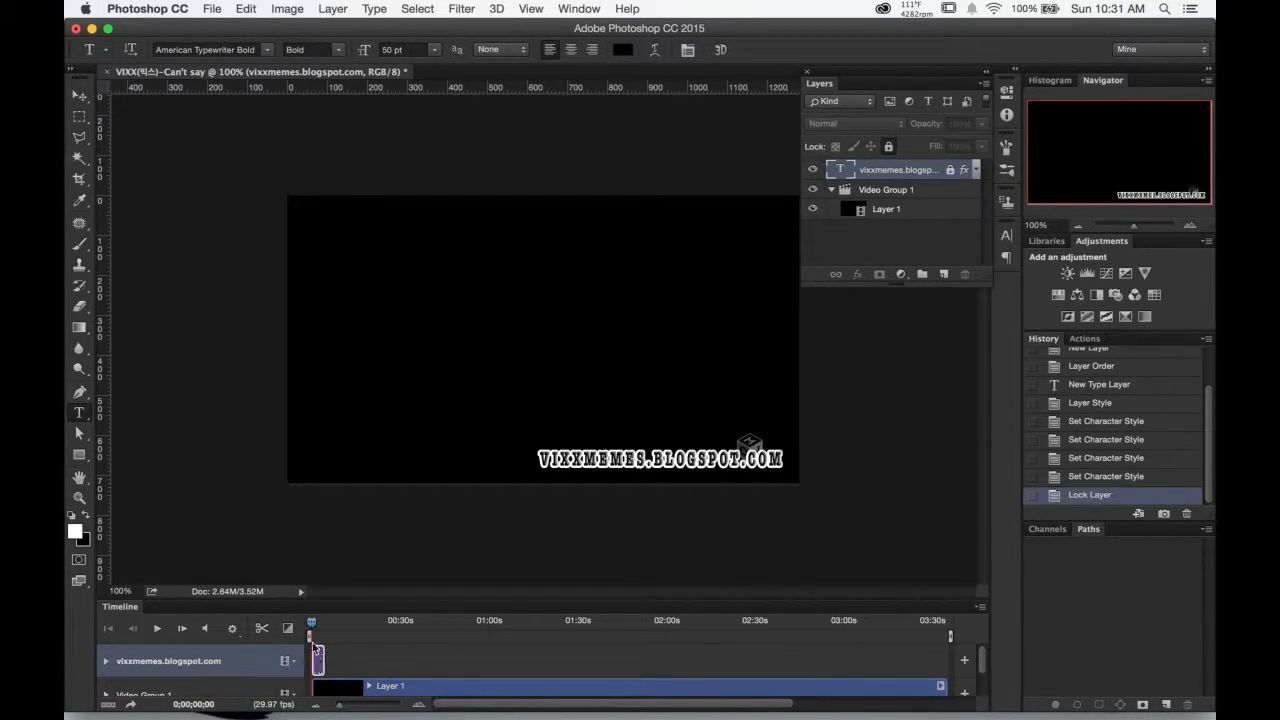
Step: Scrub through the video to about 2:03 on the timeline and briefly play the dance scene from there
{"action": "left_click_drag", "start_coordinate": [311, 624], "coordinate": [610, 626]}
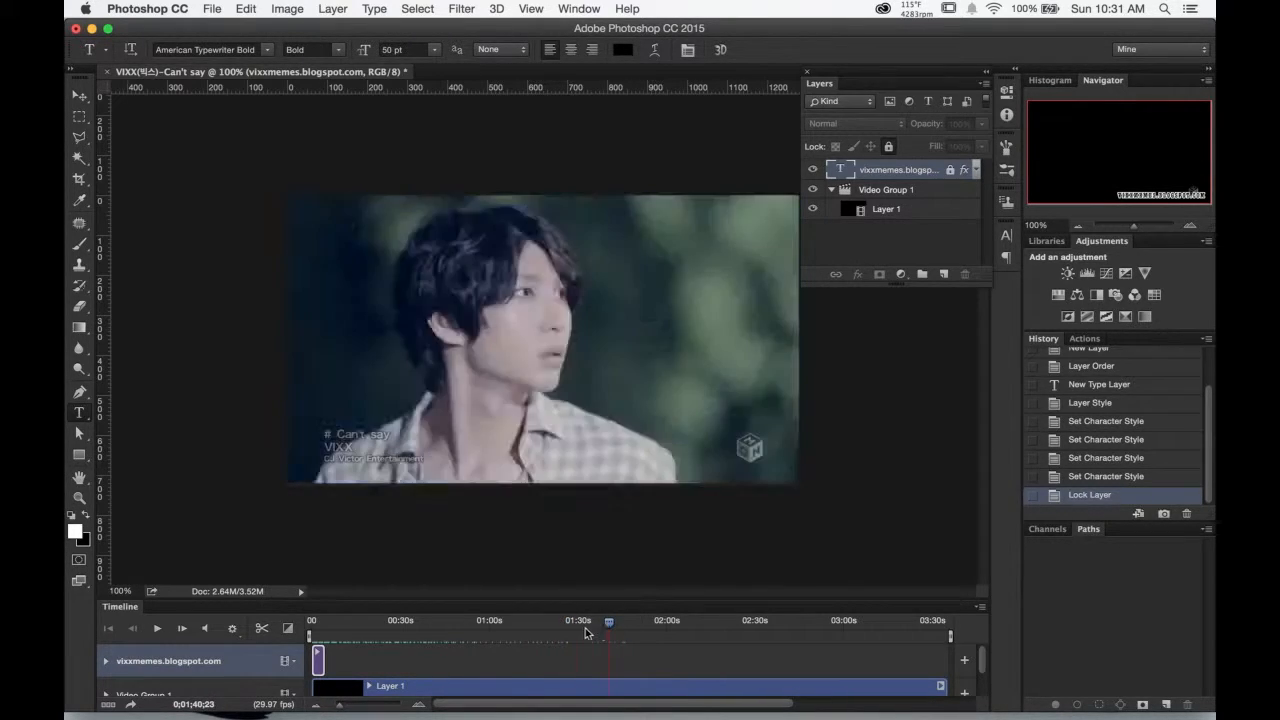
{"action": "left_click_drag", "start_coordinate": [446, 637], "coordinate": [690, 643]}
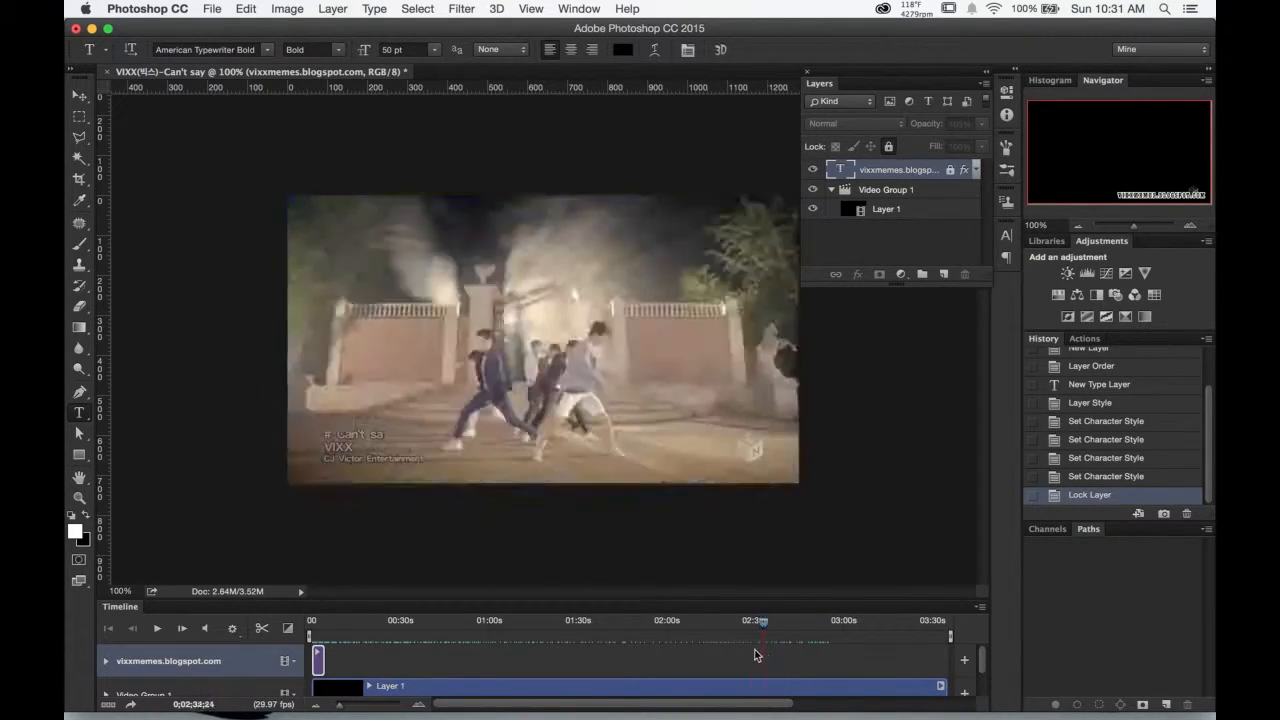
{"action": "left_click_drag", "start_coordinate": [693, 657], "coordinate": [646, 660]}
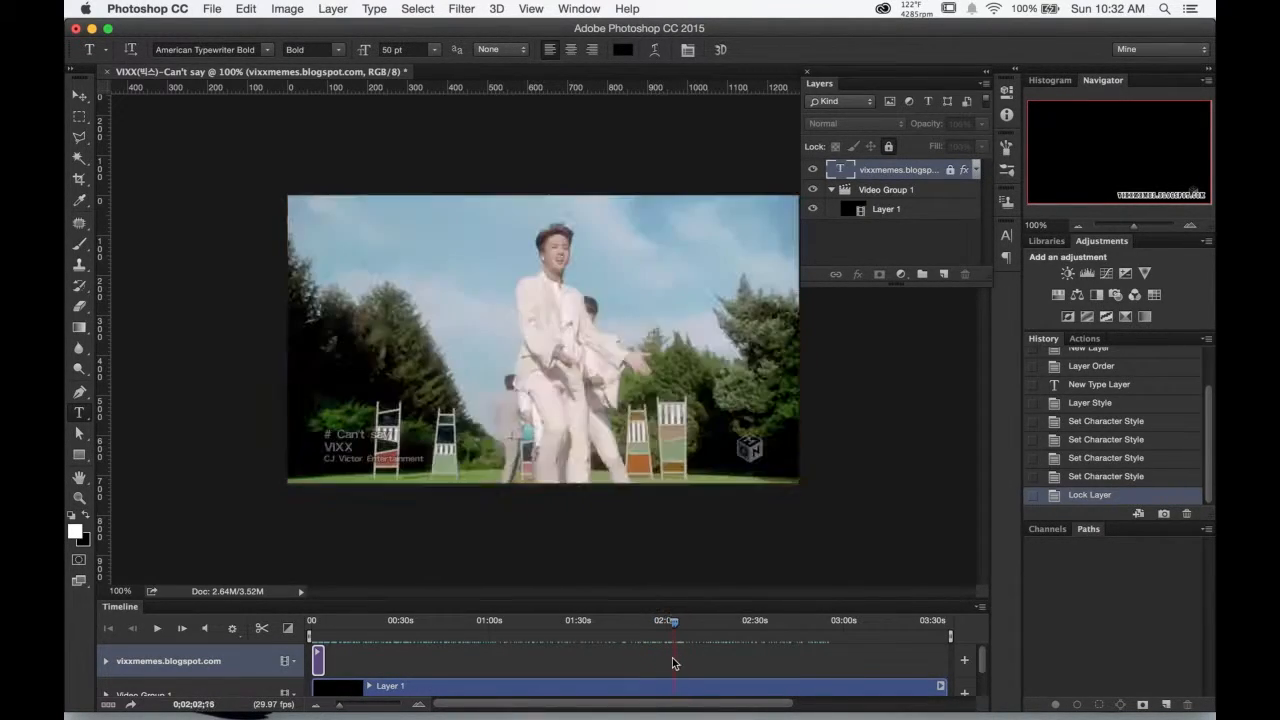
{"action": "left_click_drag", "start_coordinate": [671, 663], "coordinate": [678, 660]}
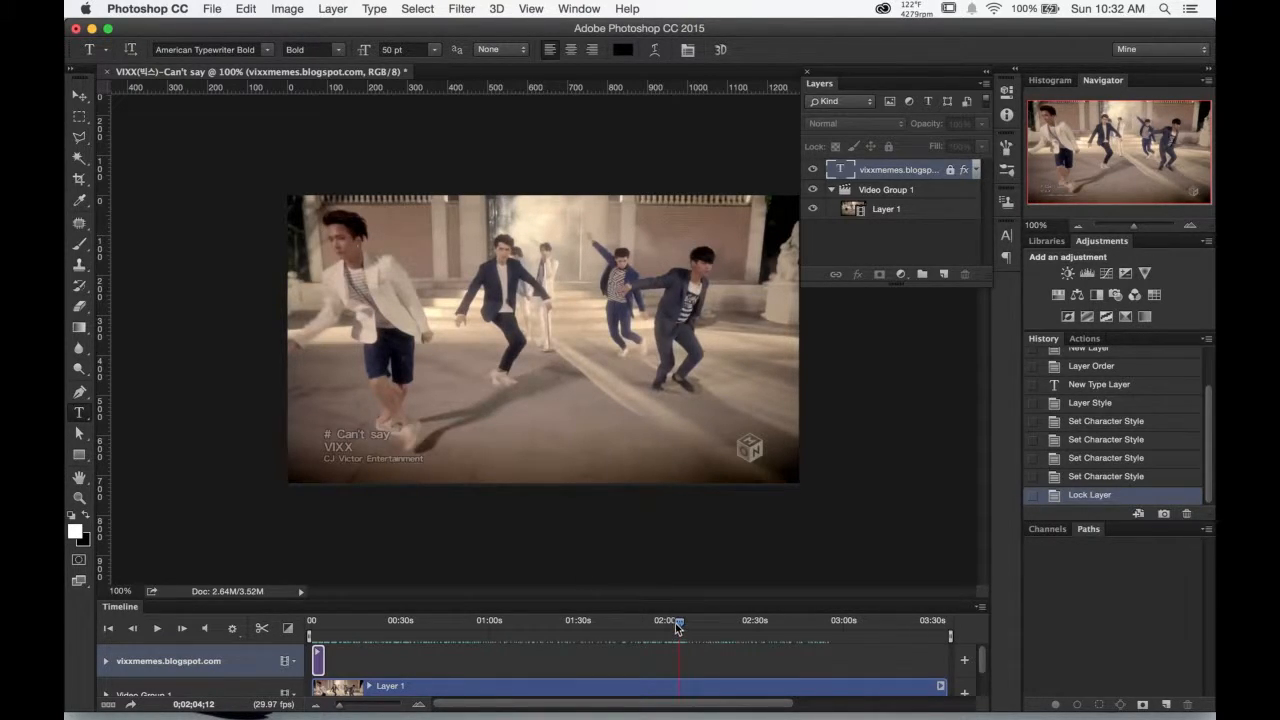
{"action": "left_click", "coordinate": [677, 627]}
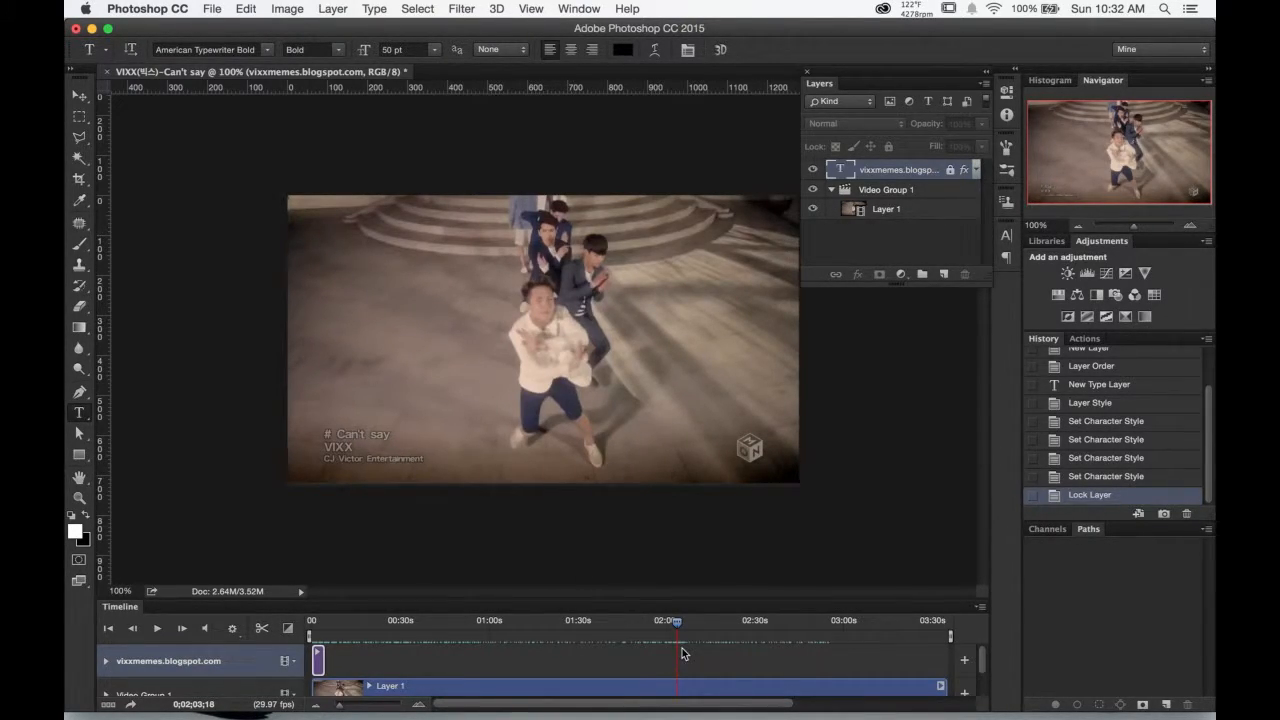
{"action": "key", "text": "space"}
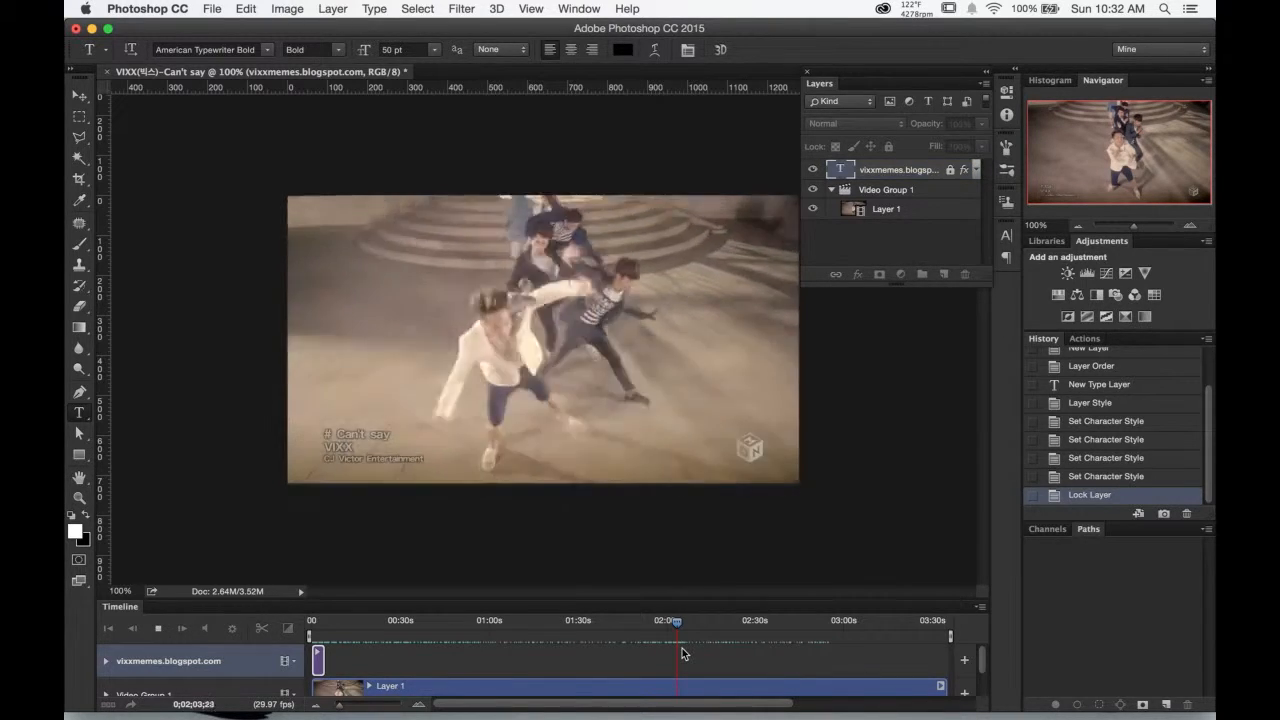
{"action": "key", "text": "space"}
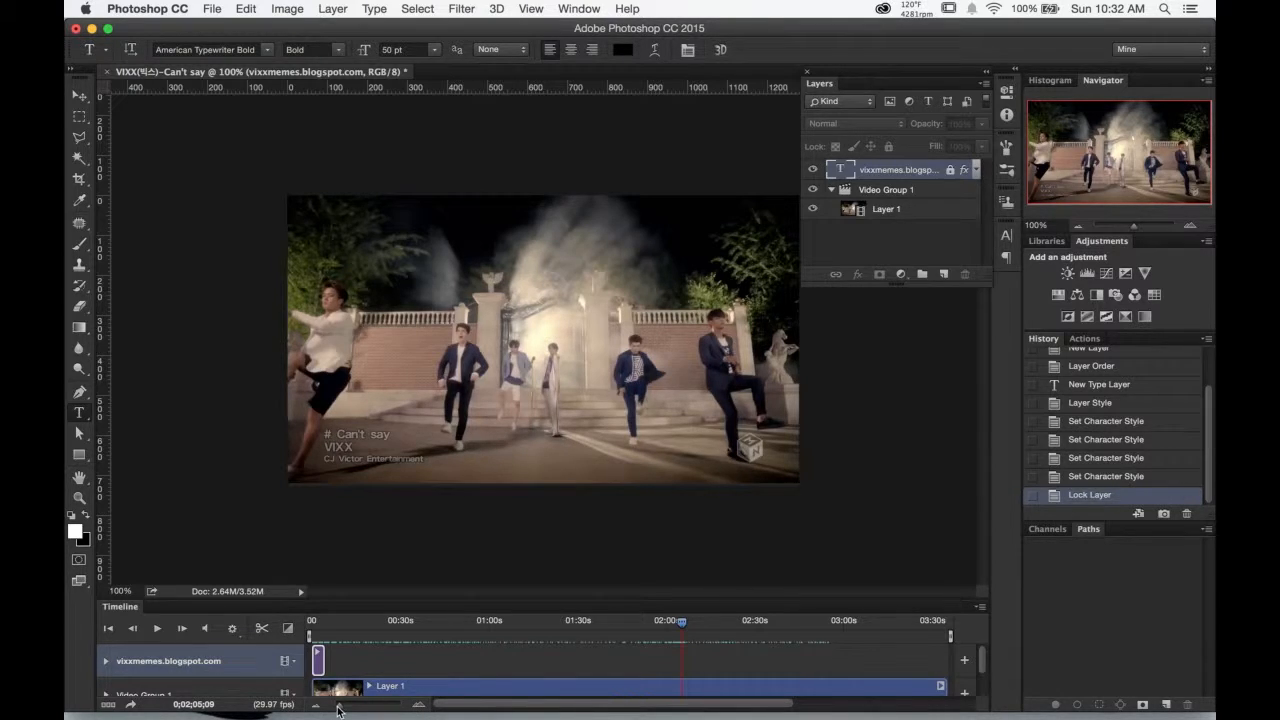
Step: Split the Layer 1 video clip at 0;02;05;15, where the dance shot changes to the brick wall scene
{"action": "left_click_drag", "start_coordinate": [339, 707], "coordinate": [417, 707]}
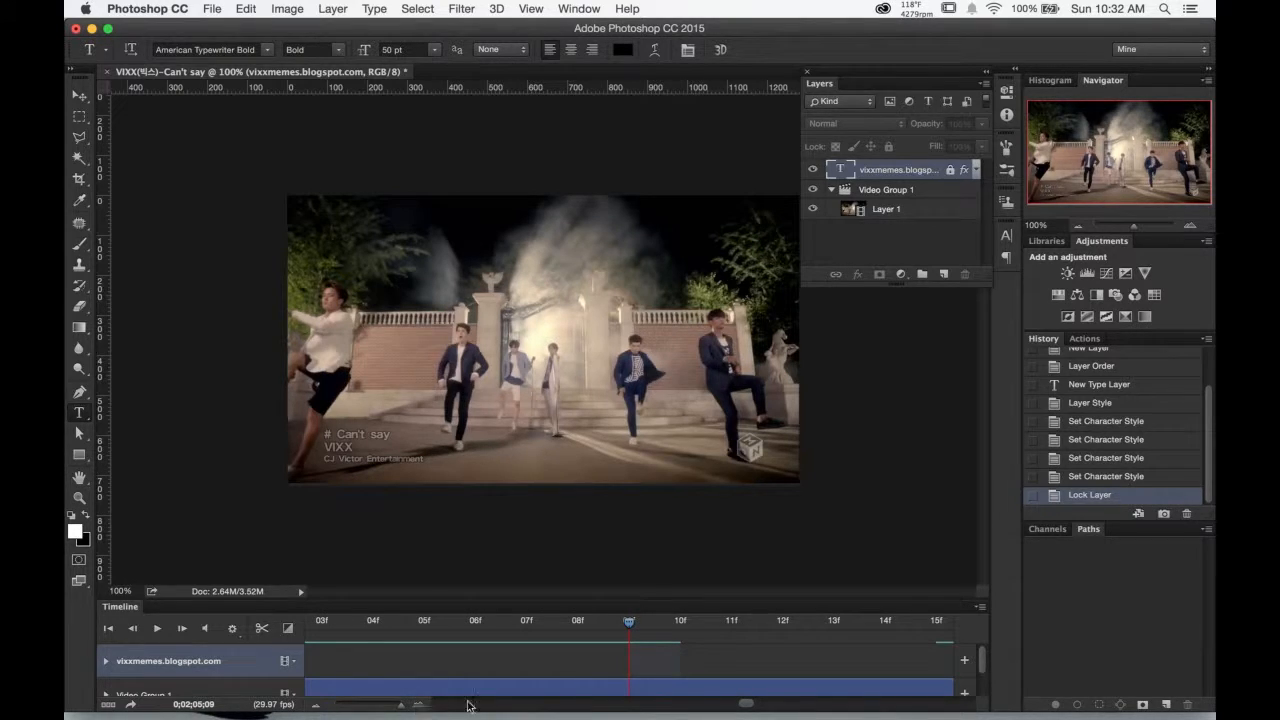
{"action": "left_click_drag", "start_coordinate": [620, 627], "coordinate": [936, 622]}
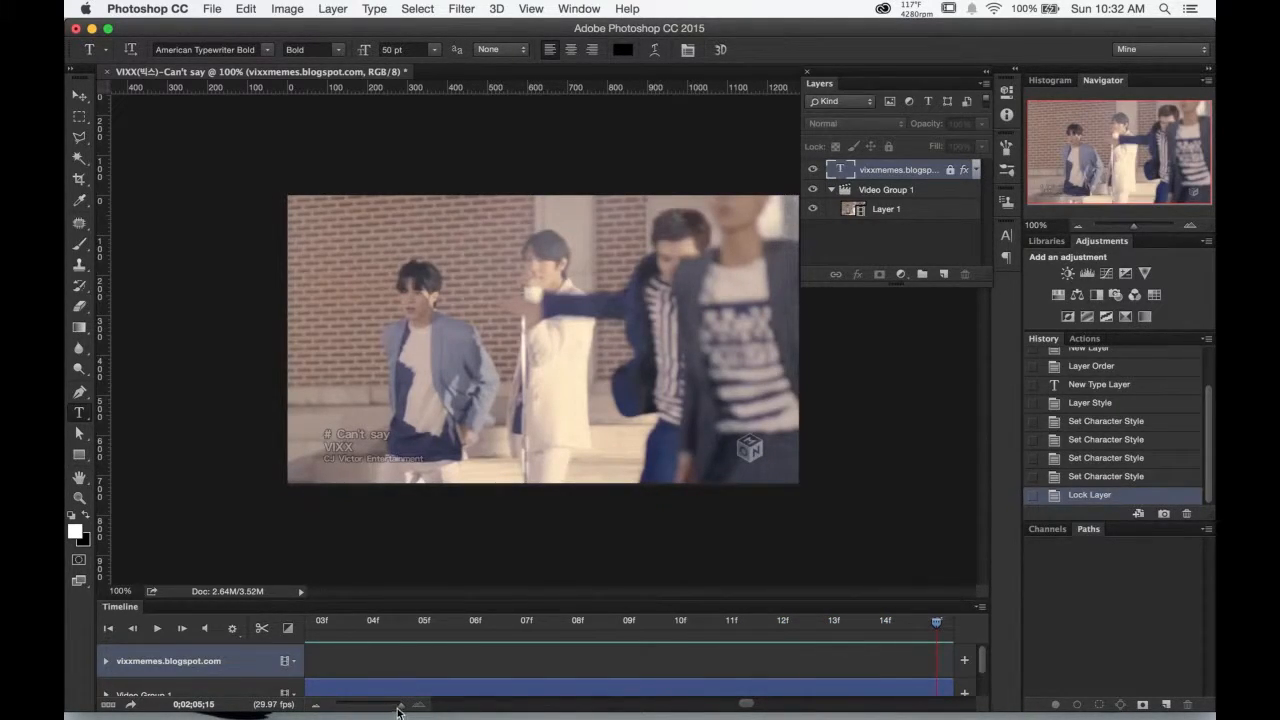
{"action": "mouse_move", "coordinate": [932, 627]}
{"action": "left_mouse_down"}
{"action": "mouse_move", "coordinate": [434, 608]}
{"action": "mouse_move", "coordinate": [936, 612]}
{"action": "left_mouse_up"}
{"action": "scroll", "coordinate": [846, 660], "scroll_direction": "down", "scroll_amount": 1}
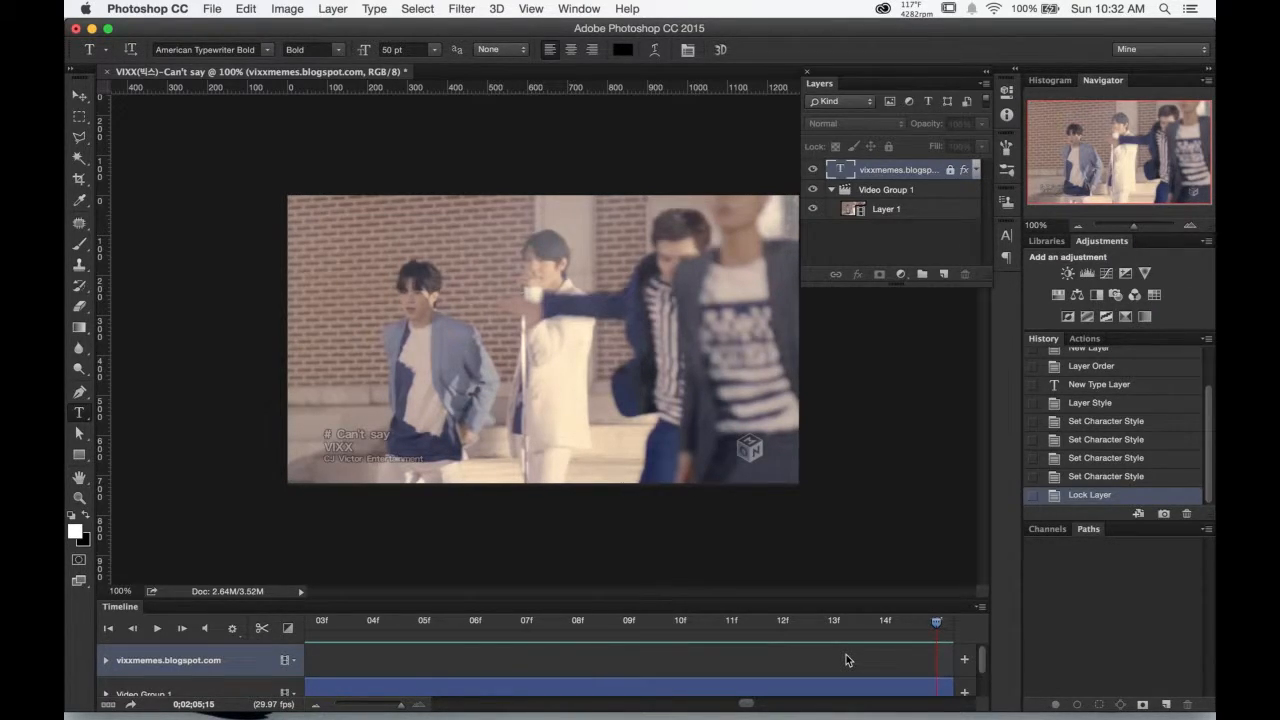
{"action": "scroll", "coordinate": [846, 657], "scroll_direction": "down", "scroll_amount": 2}
{"action": "left_click", "coordinate": [781, 668]}
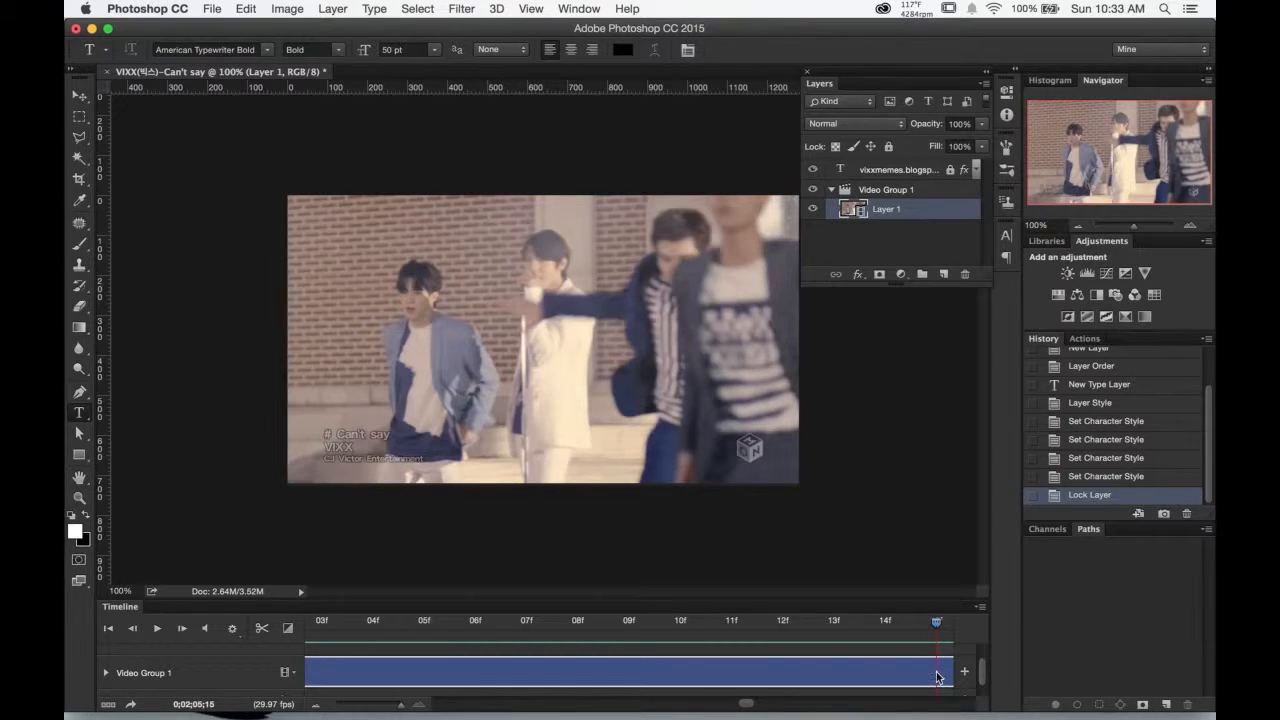
{"action": "left_click_drag", "start_coordinate": [936, 625], "coordinate": [840, 625]}
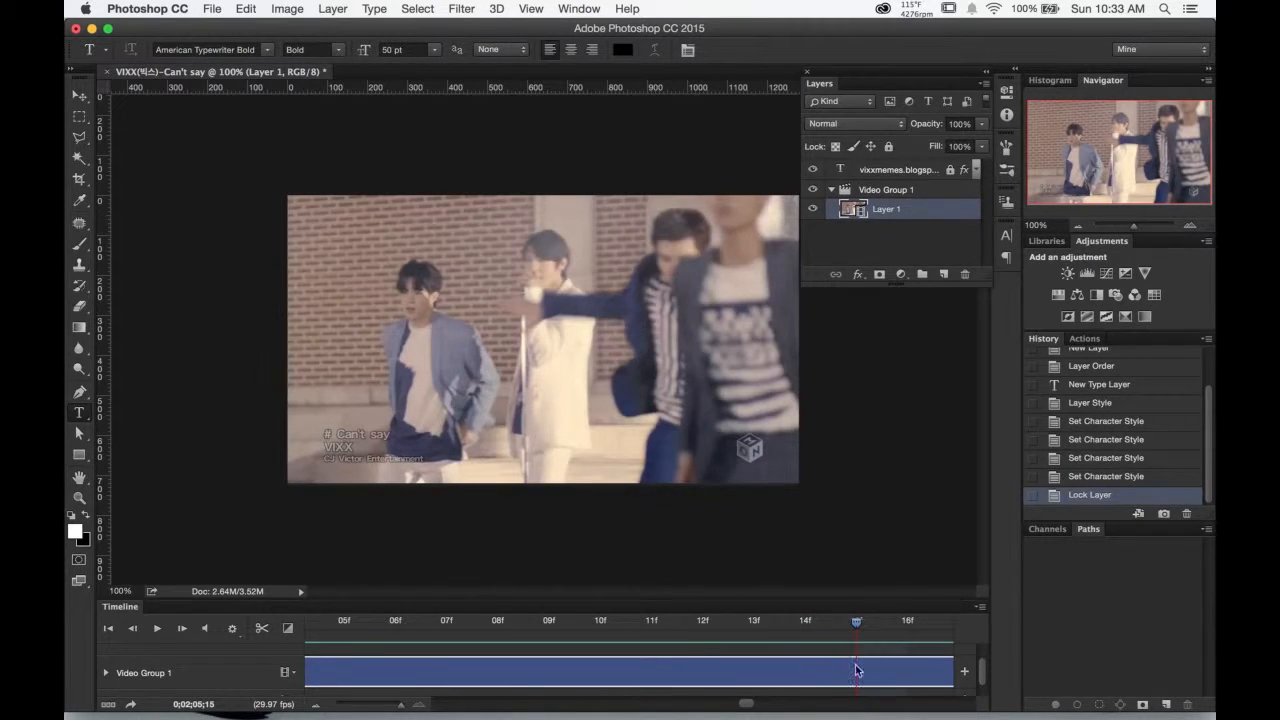
{"action": "left_click", "coordinate": [261, 628]}
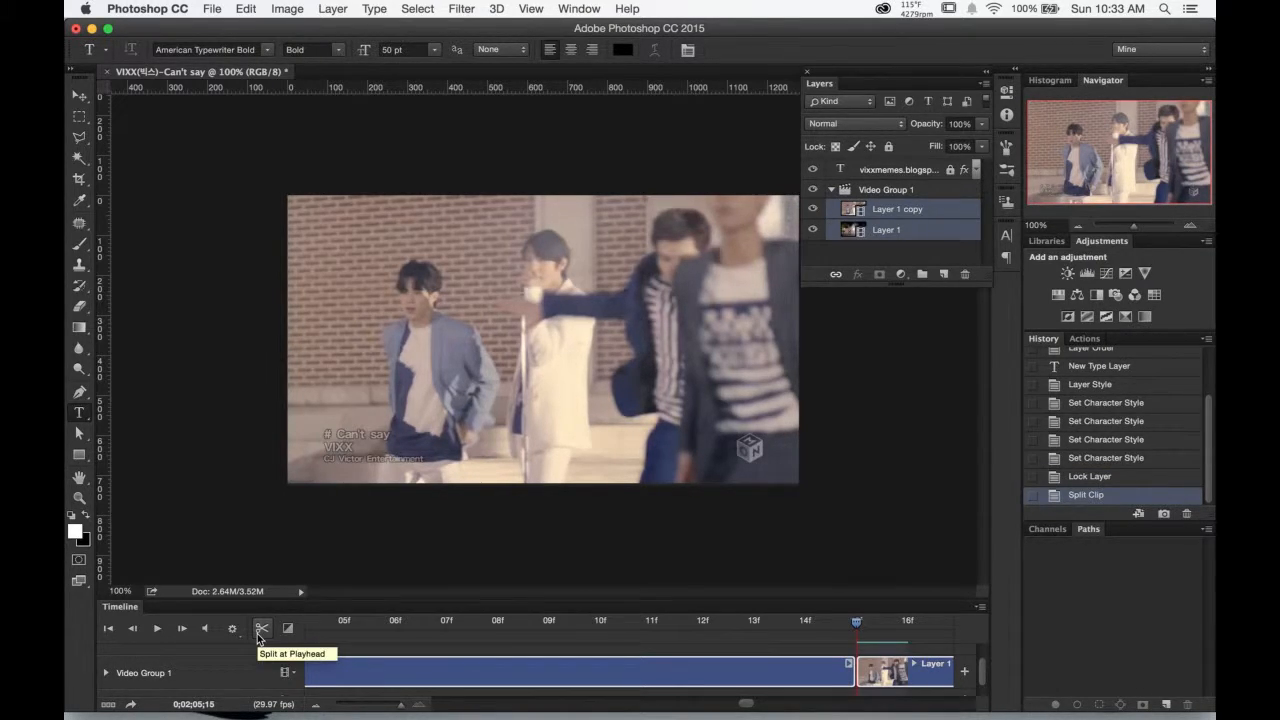
Step: Split the Layer 1 video clip again at 0;02;03;15, at the start of the dance section
{"action": "left_click_drag", "start_coordinate": [851, 623], "coordinate": [409, 614]}
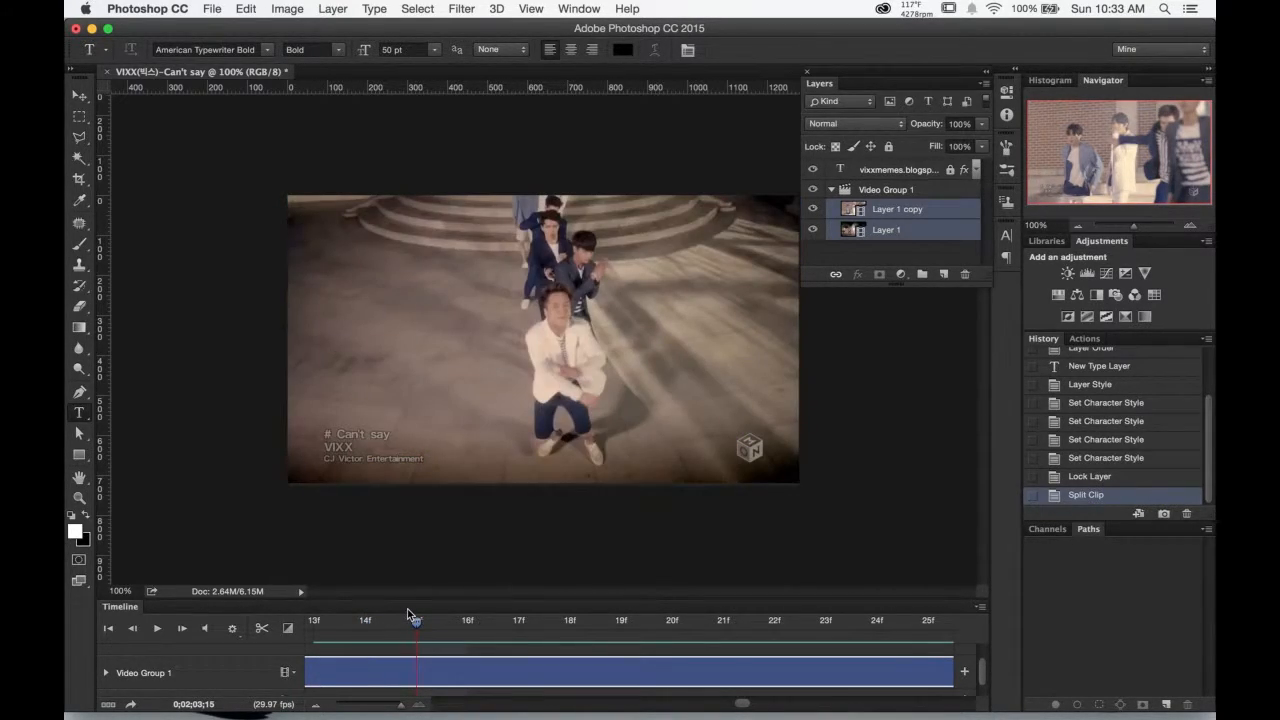
{"action": "left_click", "coordinate": [429, 661]}
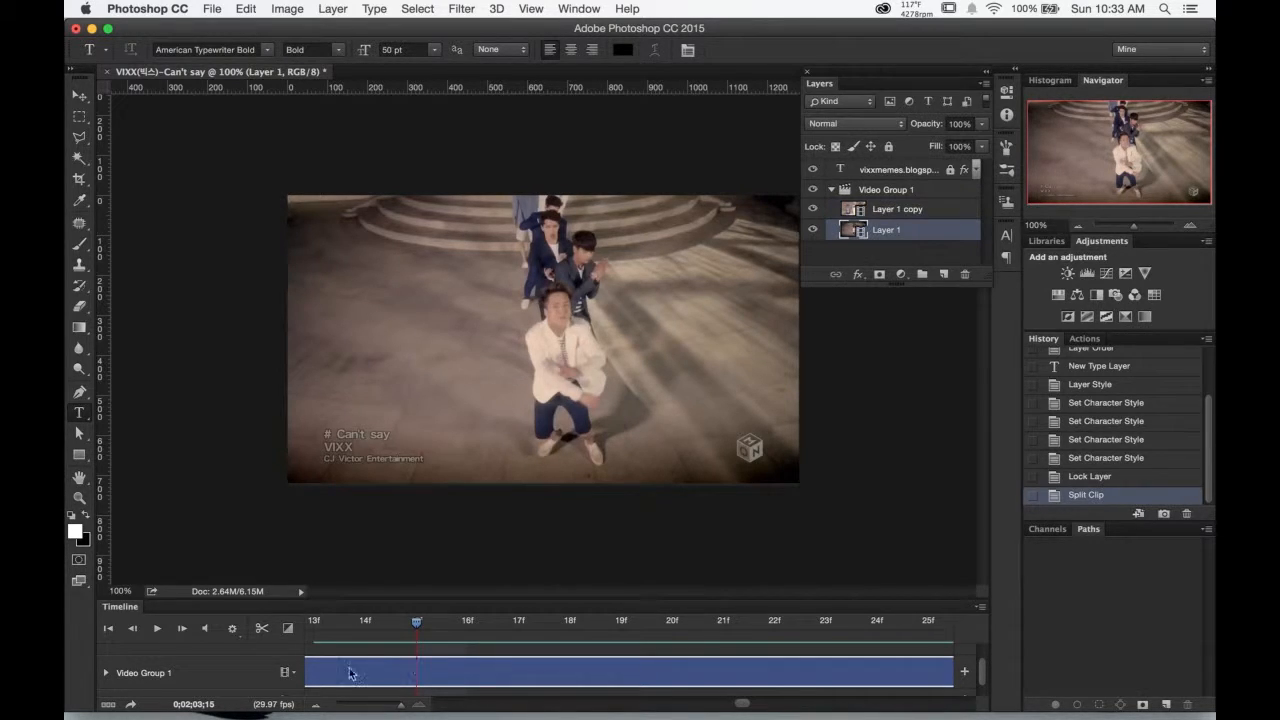
{"action": "left_click", "coordinate": [263, 629]}
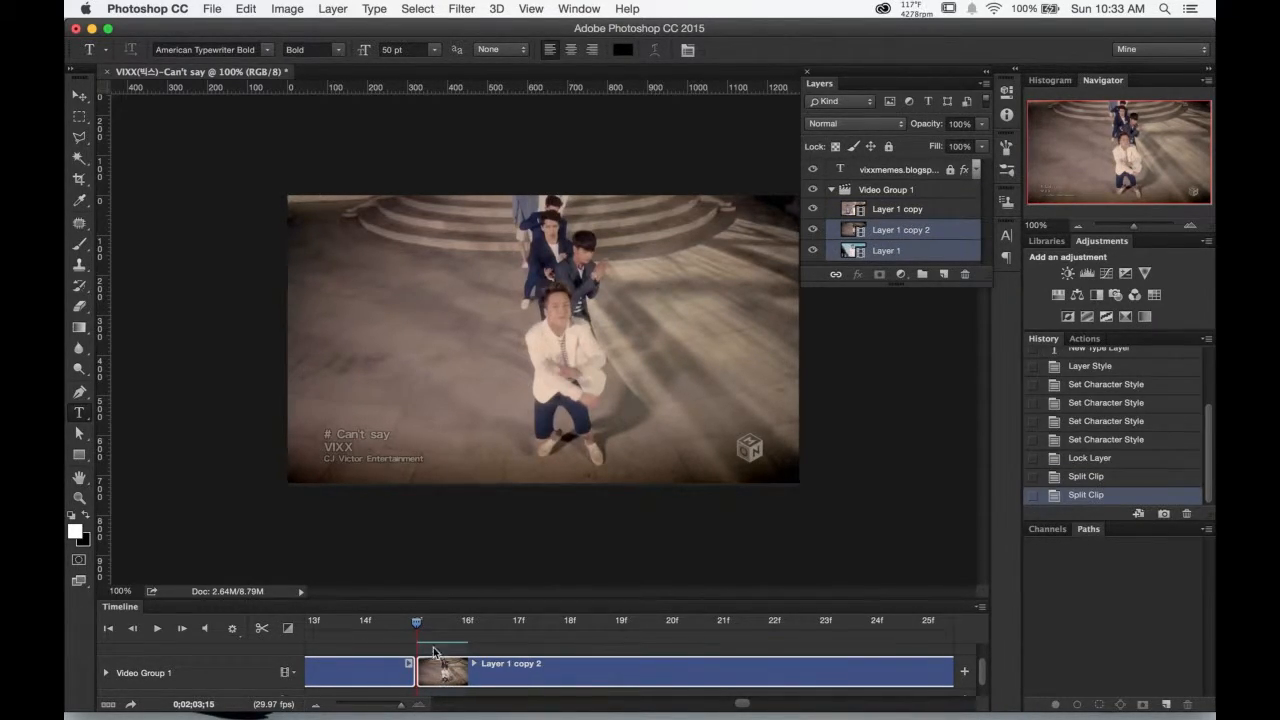
{"action": "mouse_move", "coordinate": [419, 627]}
{"action": "left_mouse_down"}
{"action": "mouse_move", "coordinate": [814, 627]}
{"action": "mouse_move", "coordinate": [437, 627]}
{"action": "left_mouse_up"}
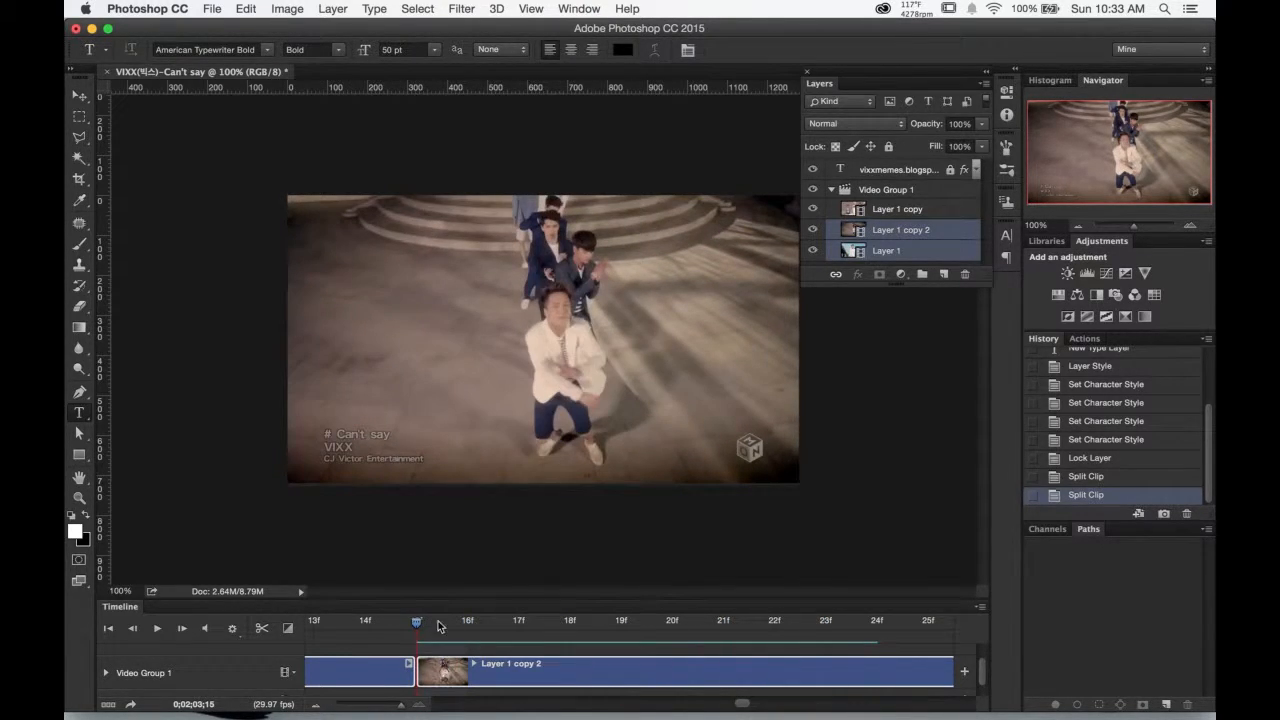
Step: Delete the video clips before and after the dance section, keeping only Layer 1 copy 2 in Video Group 1
{"action": "left_click", "coordinate": [369, 680]}
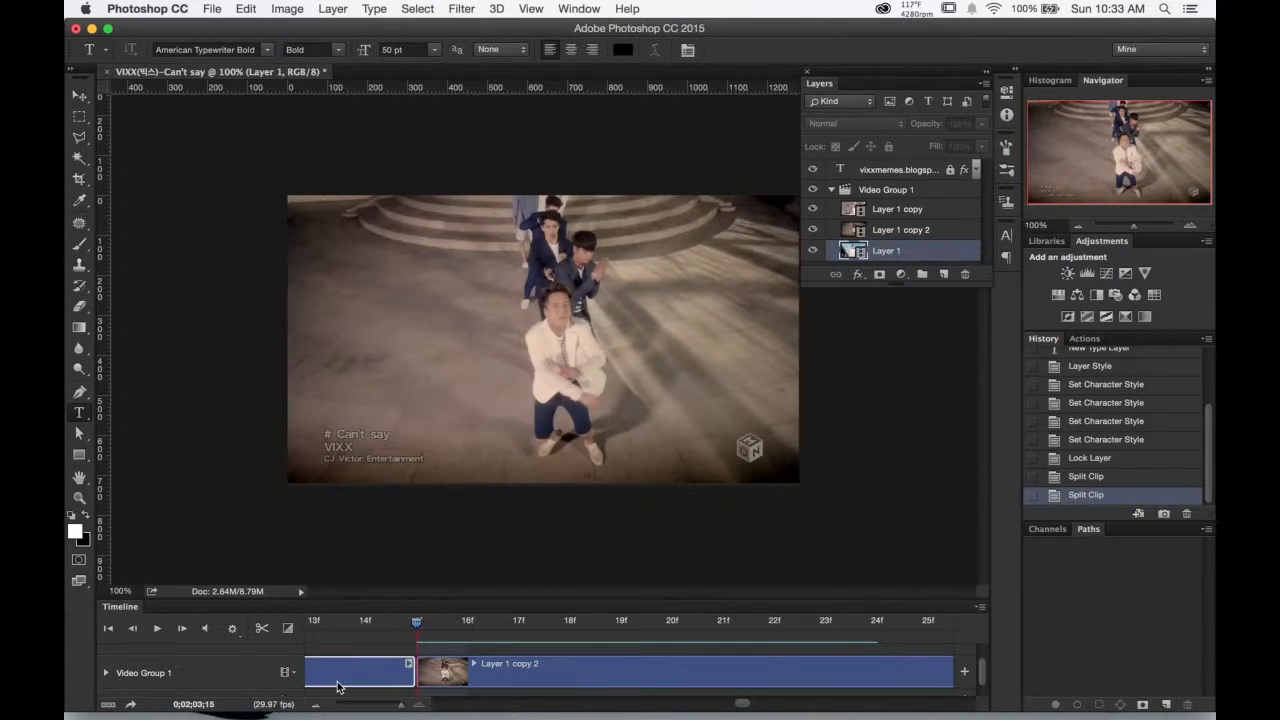
{"action": "key", "text": "Delete"}
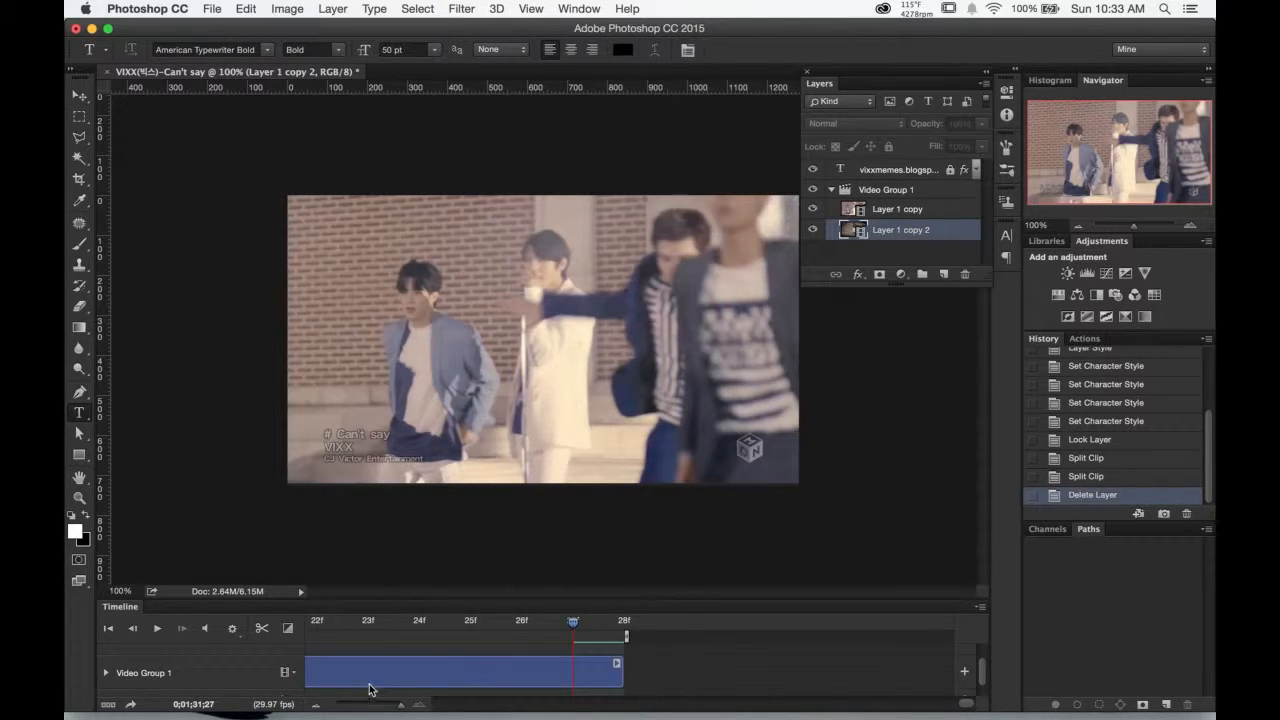
{"action": "left_click", "coordinate": [486, 676]}
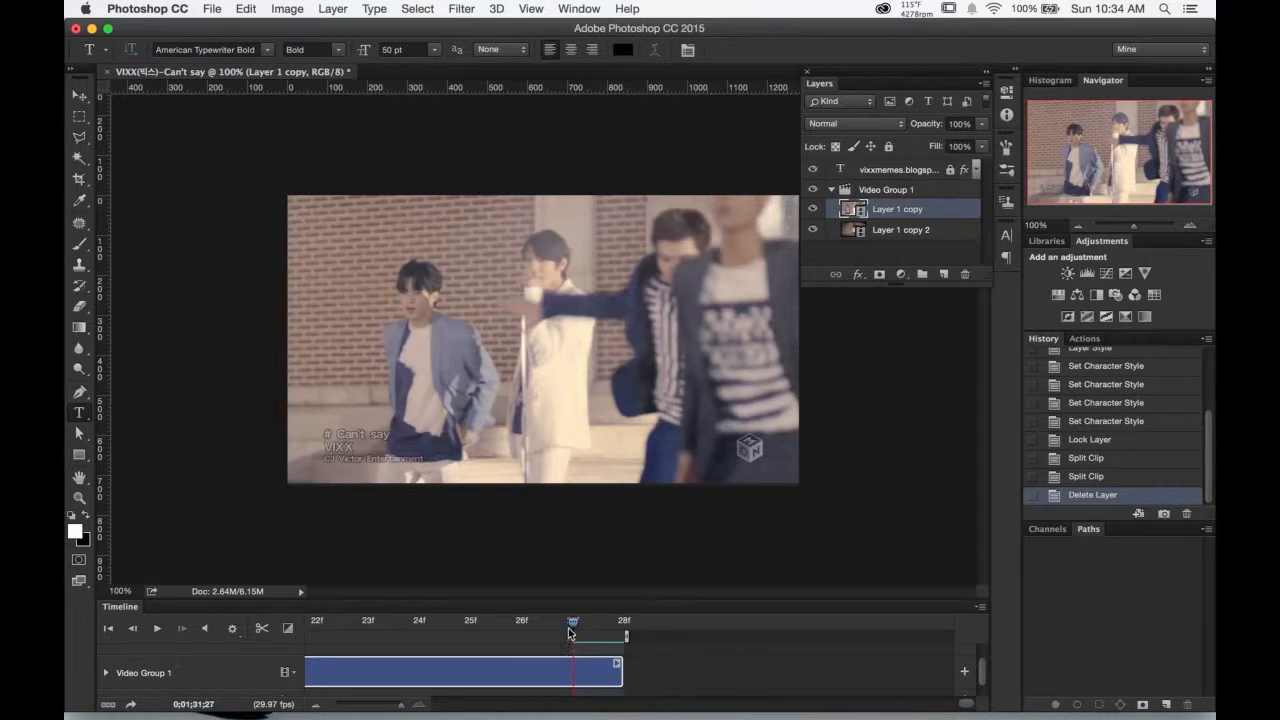
{"action": "mouse_move", "coordinate": [557, 629]}
{"action": "left_mouse_down"}
{"action": "mouse_move", "coordinate": [537, 628]}
{"action": "mouse_move", "coordinate": [571, 627]}
{"action": "left_mouse_up"}
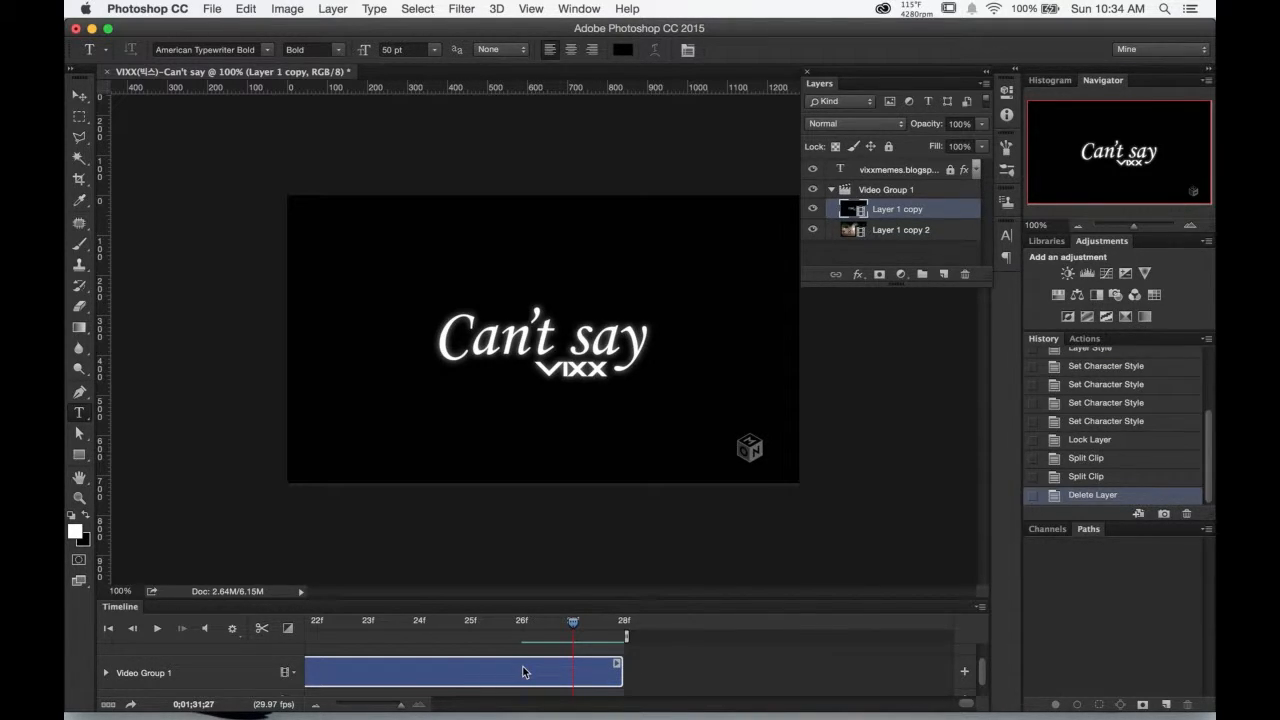
{"action": "key", "text": "Delete"}
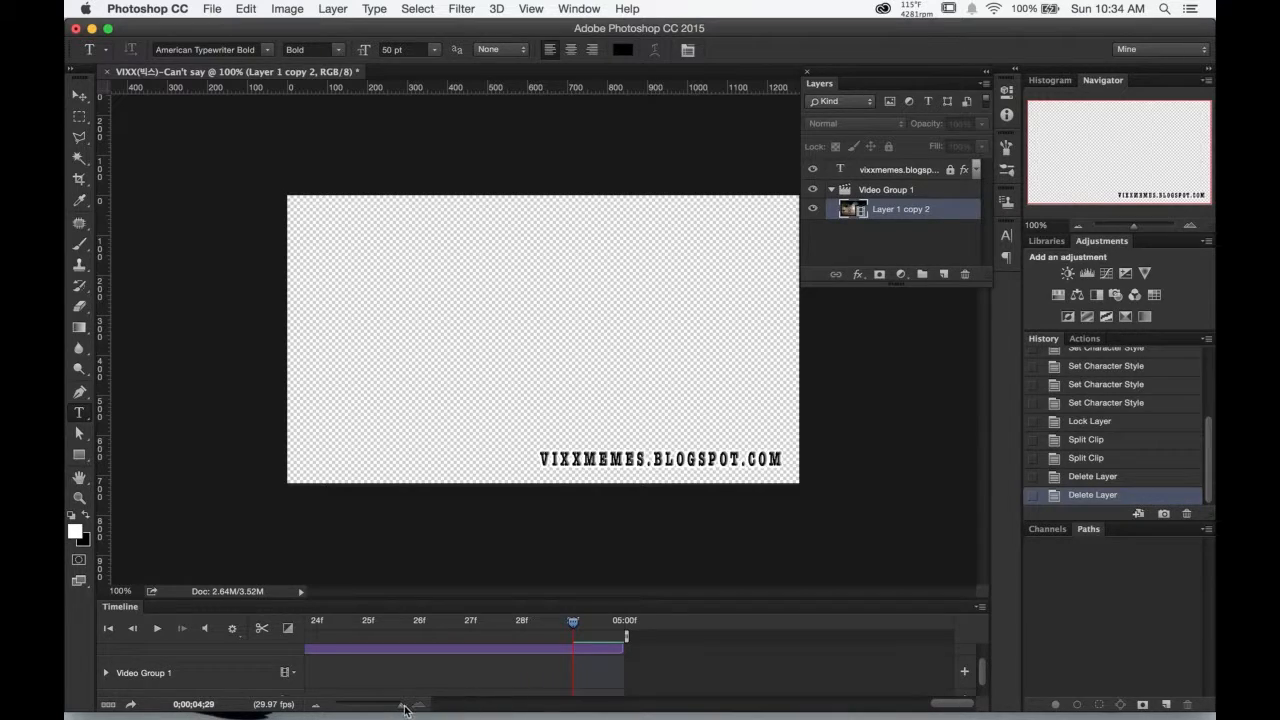
Step: Trim the end of the vixxmemes.blogspot.com text clip to match the end of the video clip at about 2 seconds
{"action": "left_click_drag", "start_coordinate": [398, 710], "coordinate": [348, 709]}
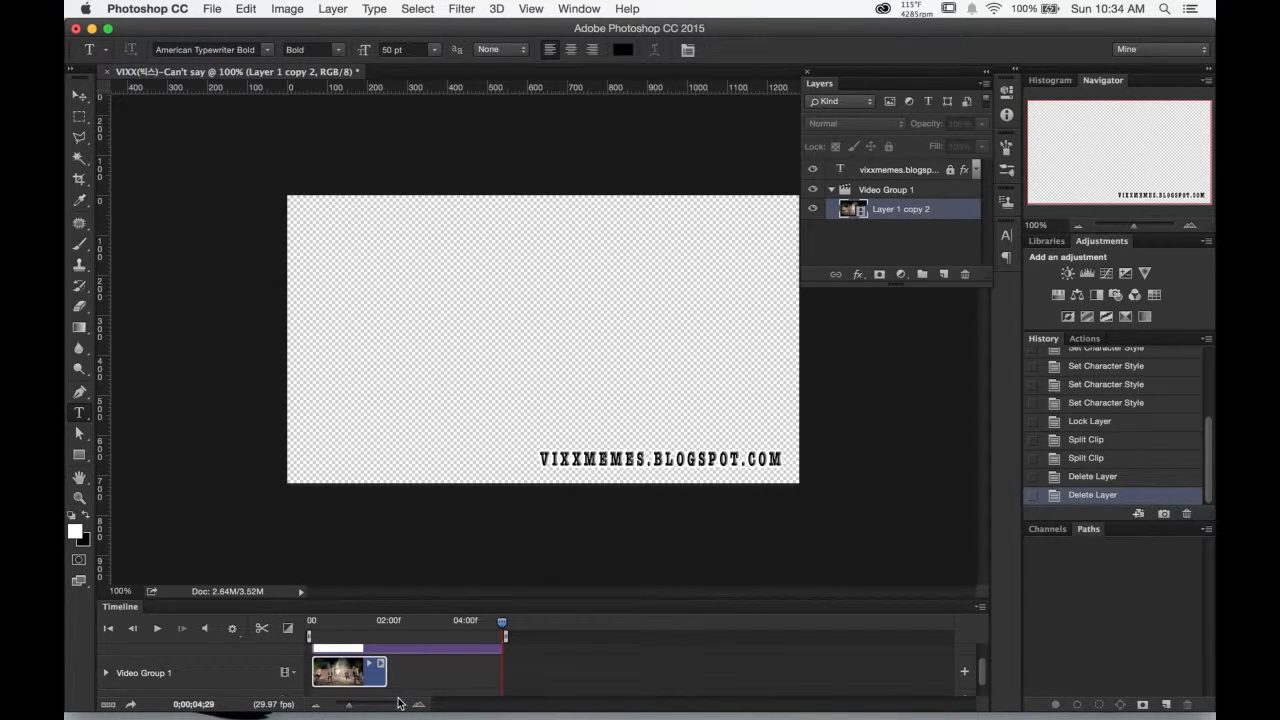
{"action": "left_click_drag", "start_coordinate": [362, 706], "coordinate": [350, 707]}
{"action": "scroll", "coordinate": [440, 680], "scroll_direction": "up", "scroll_amount": 2}
{"action": "scroll", "coordinate": [445, 678], "scroll_direction": "up", "scroll_amount": 1}
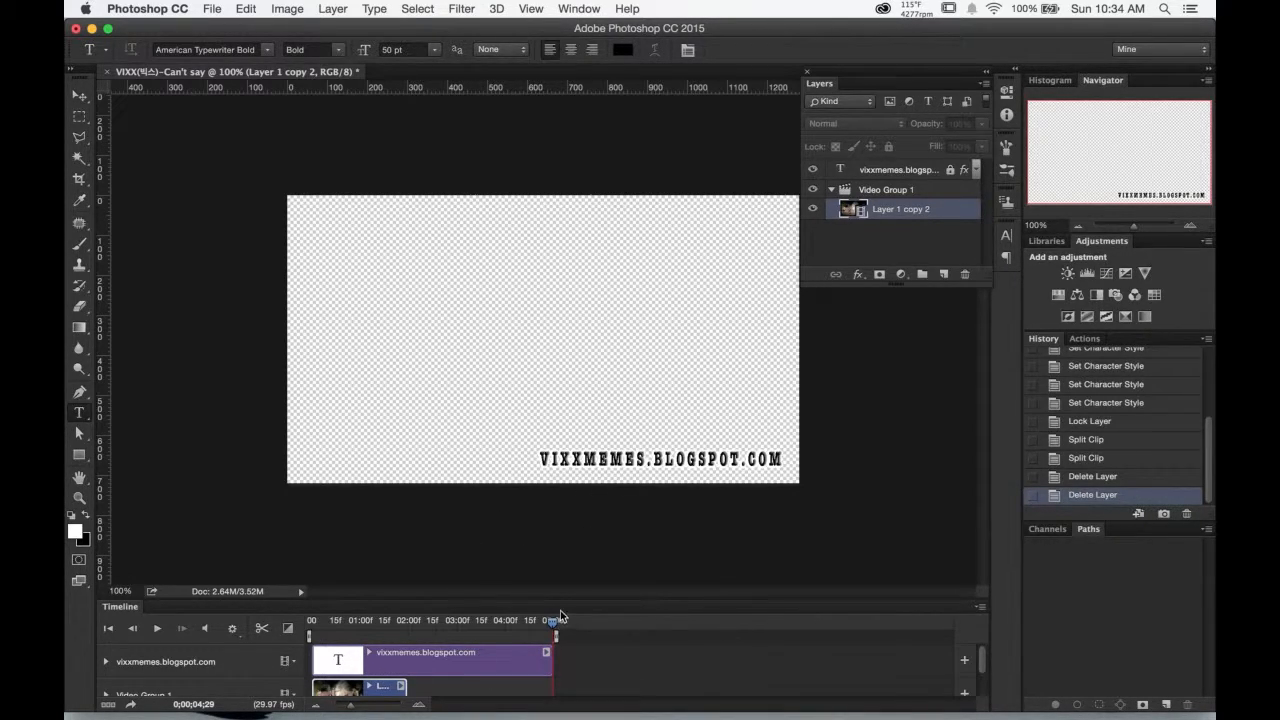
{"action": "mouse_move", "coordinate": [555, 622]}
{"action": "left_mouse_down"}
{"action": "mouse_move", "coordinate": [526, 625]}
{"action": "mouse_move", "coordinate": [556, 626]}
{"action": "left_mouse_up"}
{"action": "left_click_drag", "start_coordinate": [552, 663], "coordinate": [409, 665]}
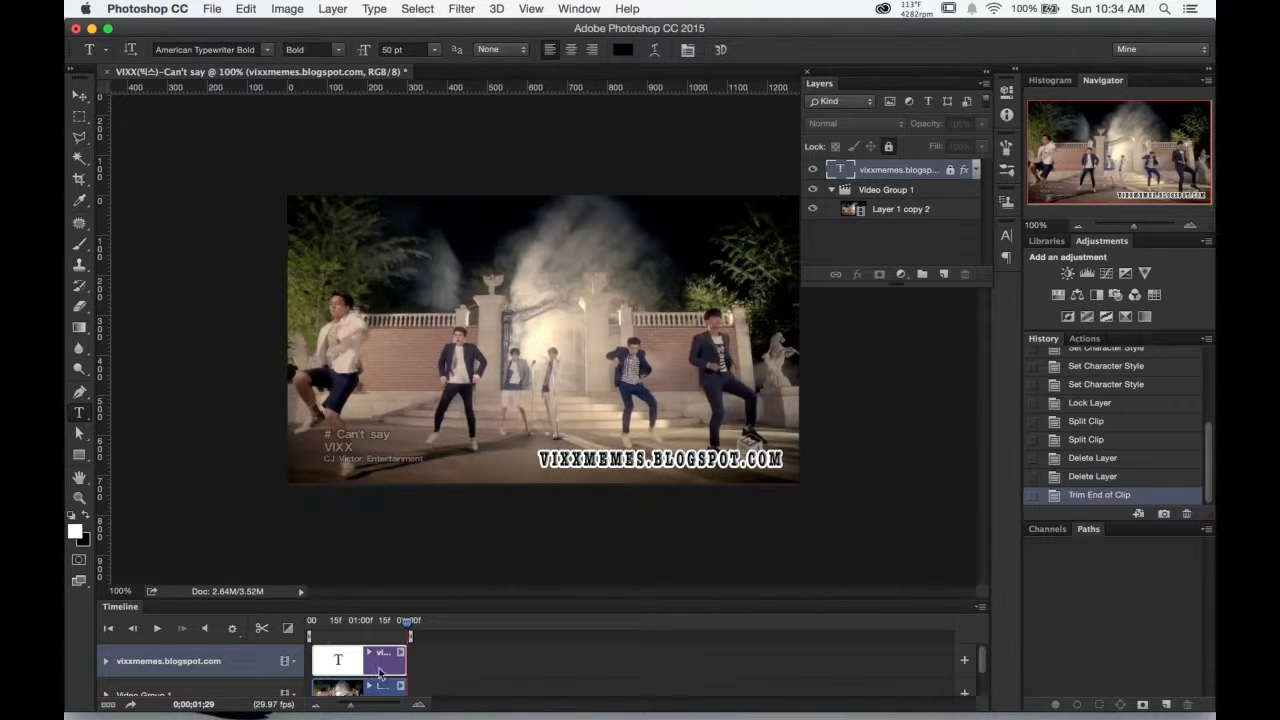
Step: Play back the trimmed dance clip with its watermark and mute the audio track
{"action": "scroll", "coordinate": [392, 666], "scroll_direction": "down", "scroll_amount": 1}
{"action": "scroll", "coordinate": [381, 676], "scroll_direction": "up", "scroll_amount": 1}
{"action": "key", "text": "space"}
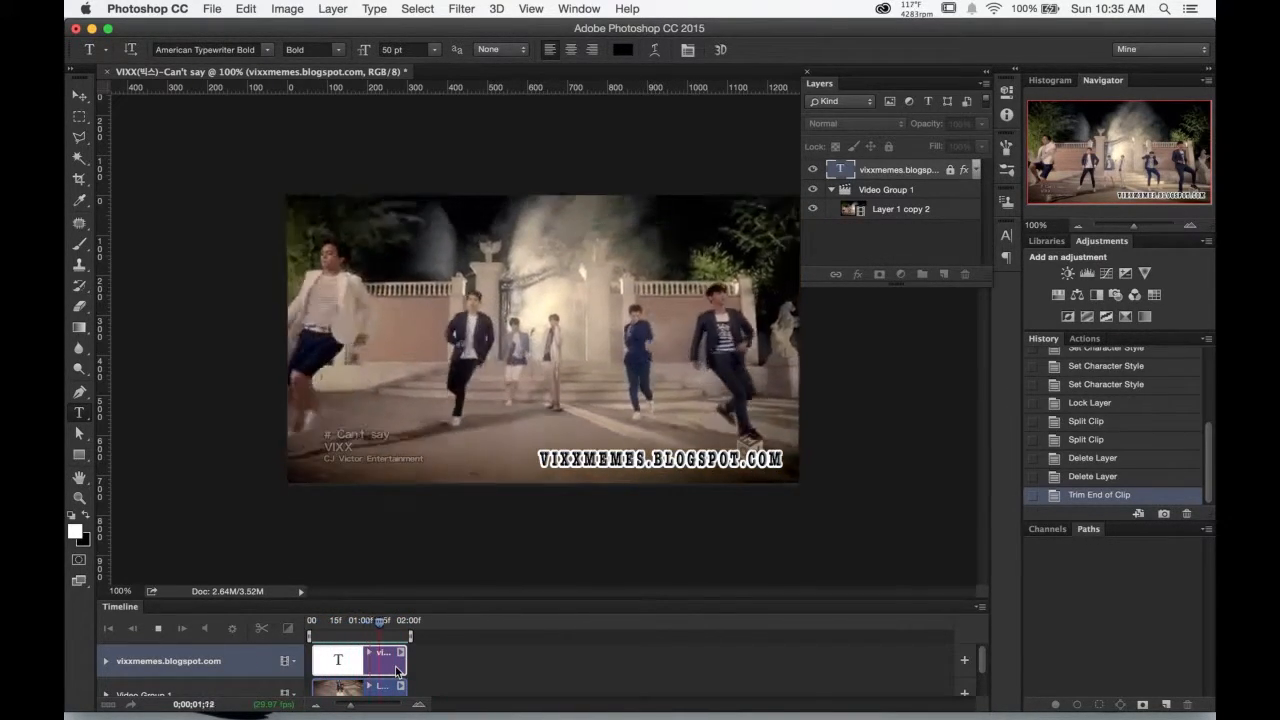
{"action": "key", "text": "space"}
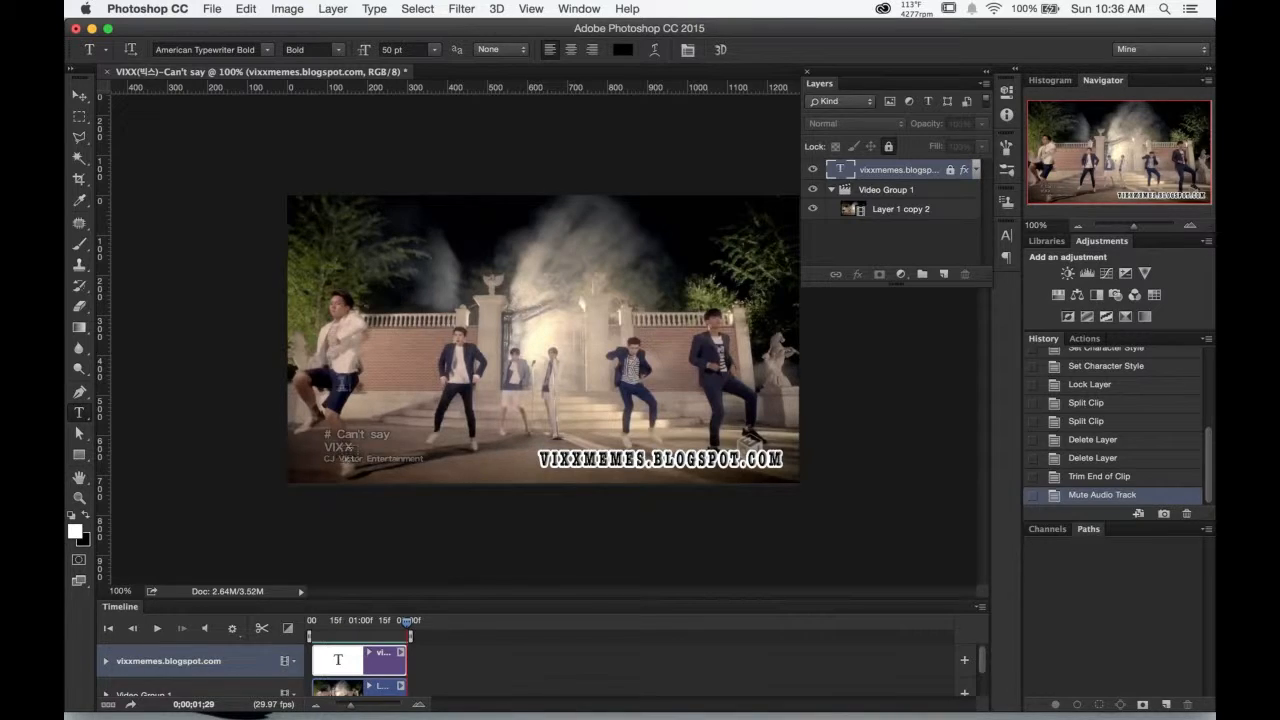
Step: Save a copy to the Desktop in CompuServe GIF format as VIXX(빅스)-Can't say.gif
{"action": "left_click", "coordinate": [214, 9]}
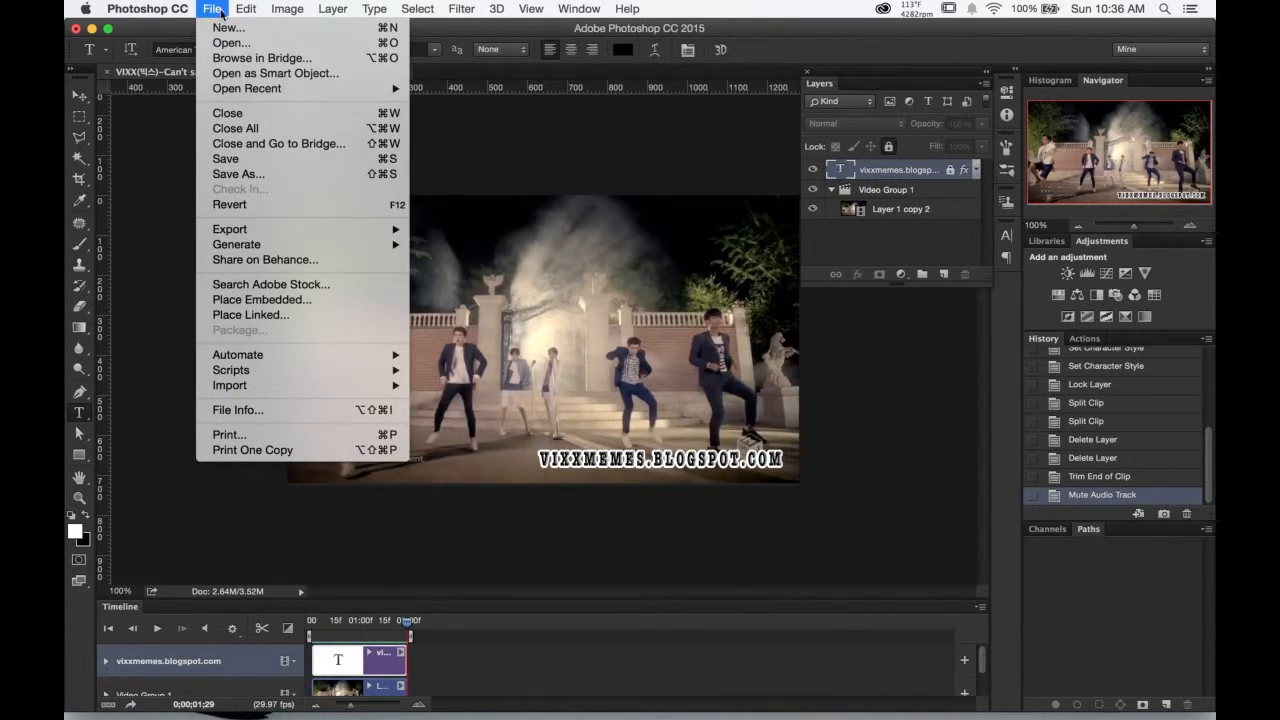
{"action": "left_click", "coordinate": [249, 176]}
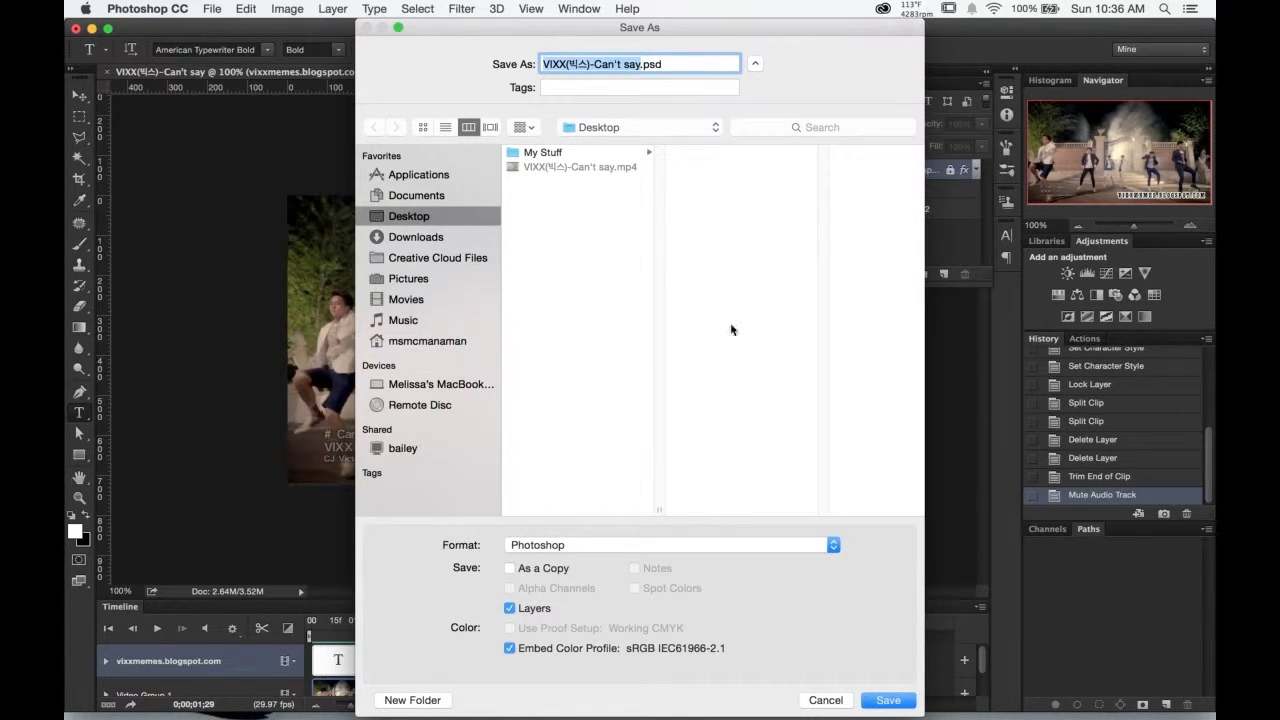
{"action": "left_click", "coordinate": [603, 545]}
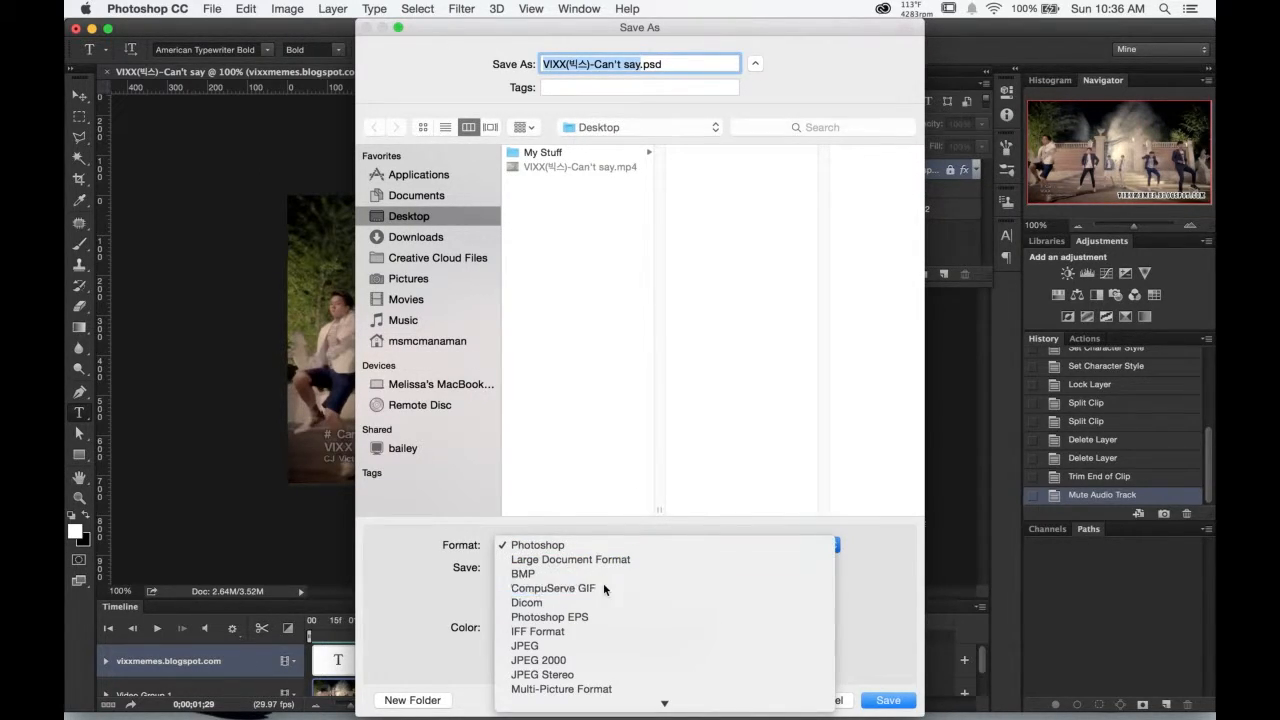
{"action": "left_click", "coordinate": [603, 583]}
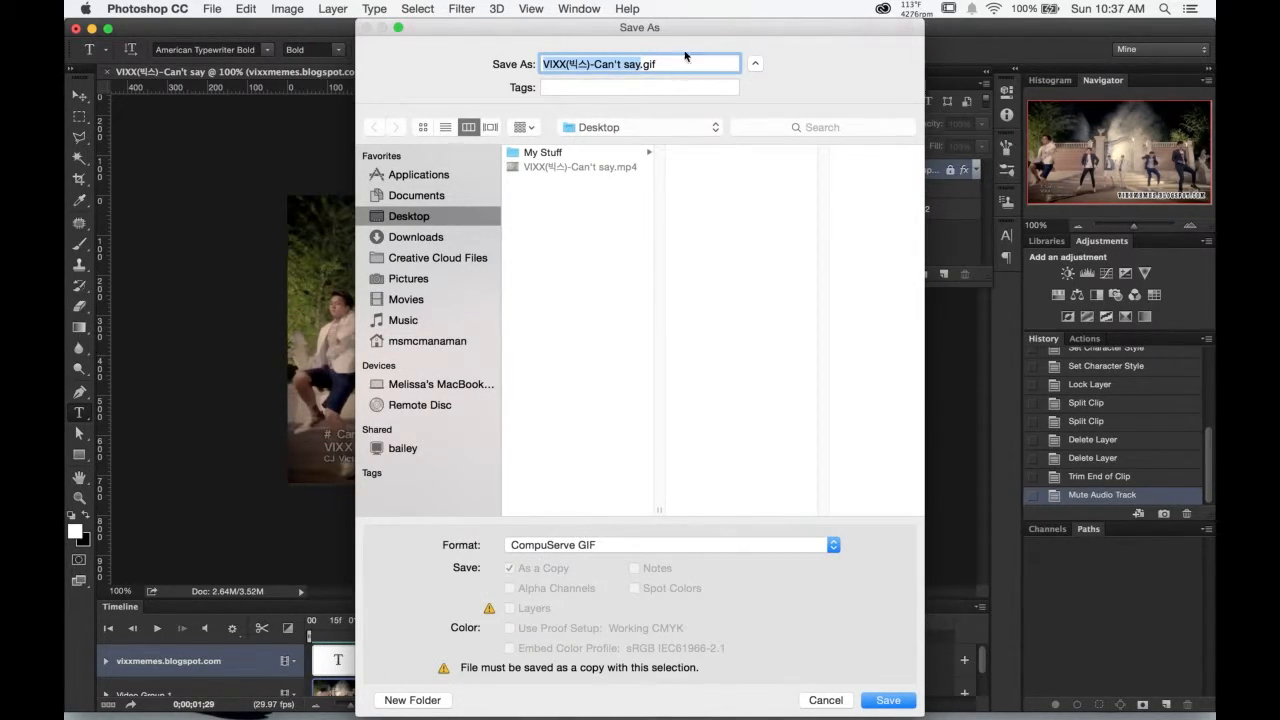
{"action": "left_click", "coordinate": [580, 239]}
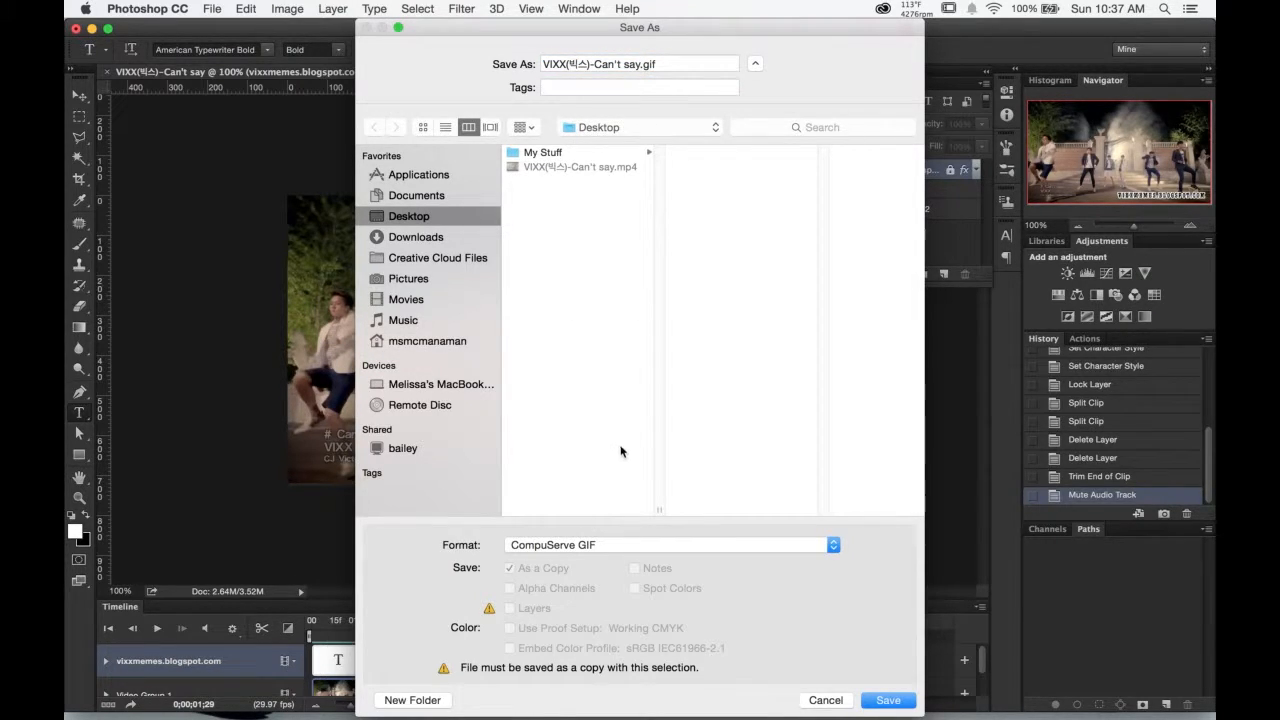
{"action": "left_click", "coordinate": [889, 700]}
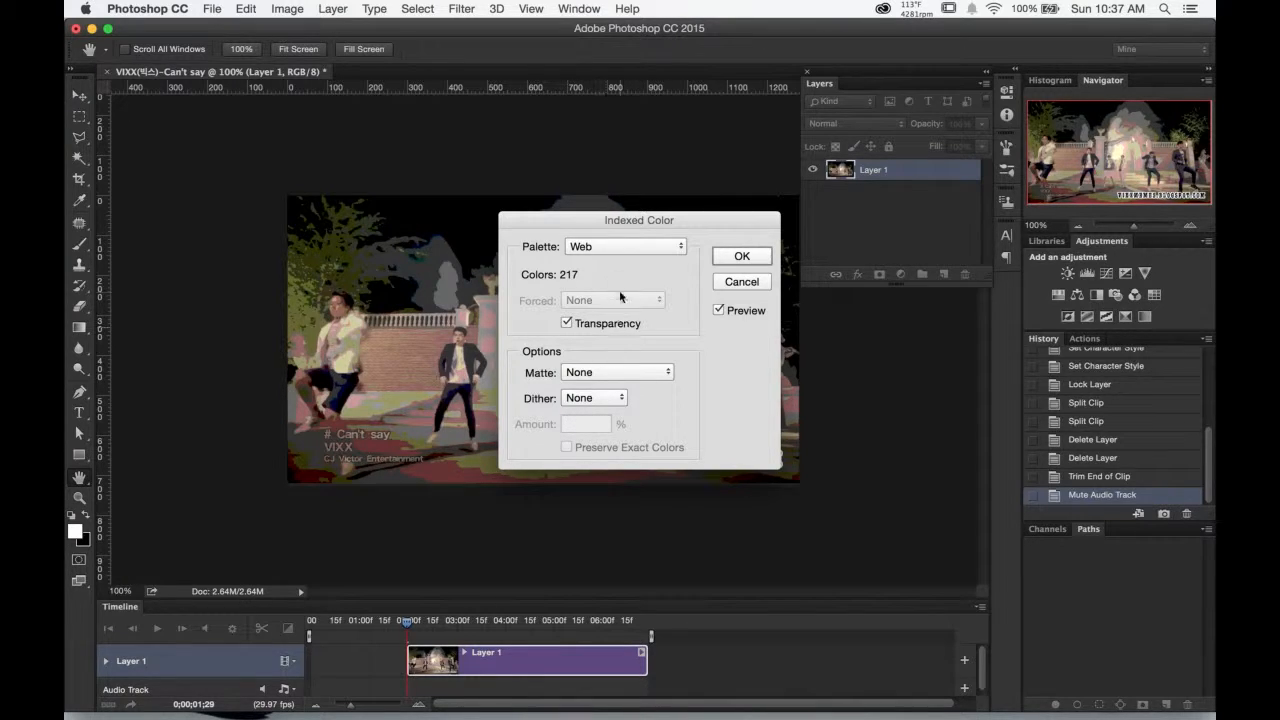
Step: Accept the Indexed Color conversion with the Web palette, Transparency on, and Matte and Dither set to None
{"action": "left_click", "coordinate": [657, 246]}
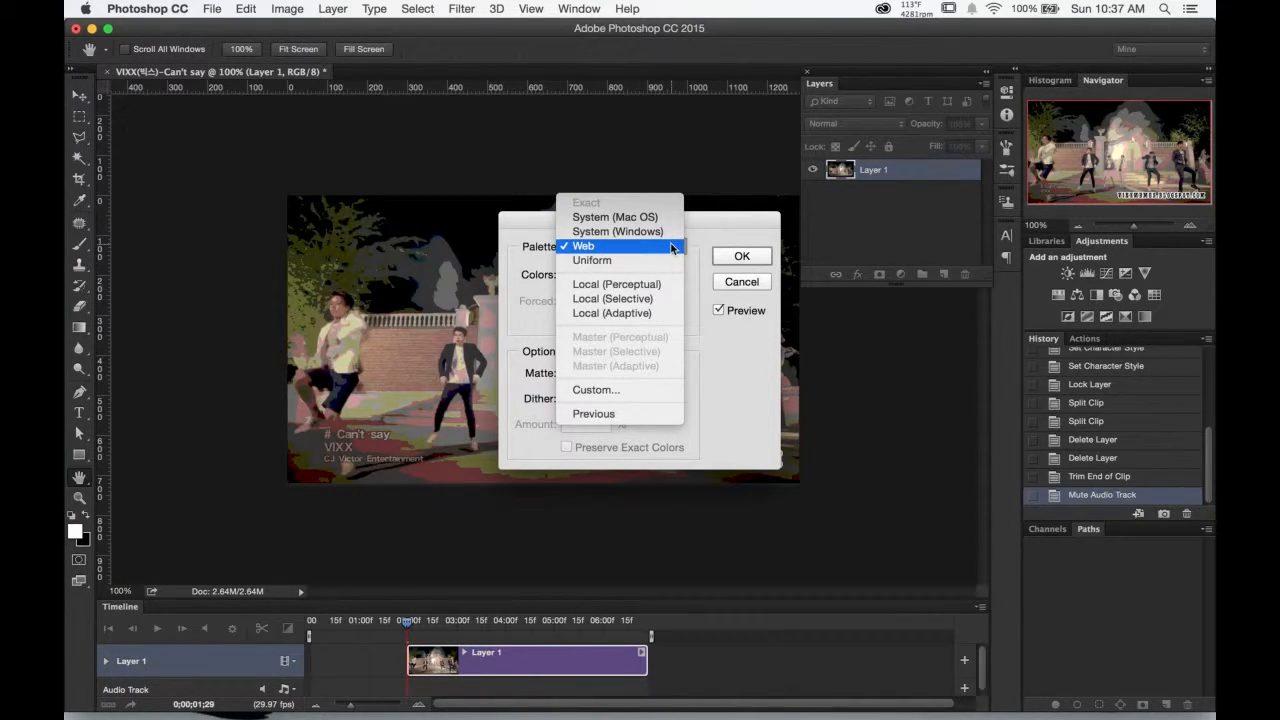
{"action": "left_click", "coordinate": [673, 247]}
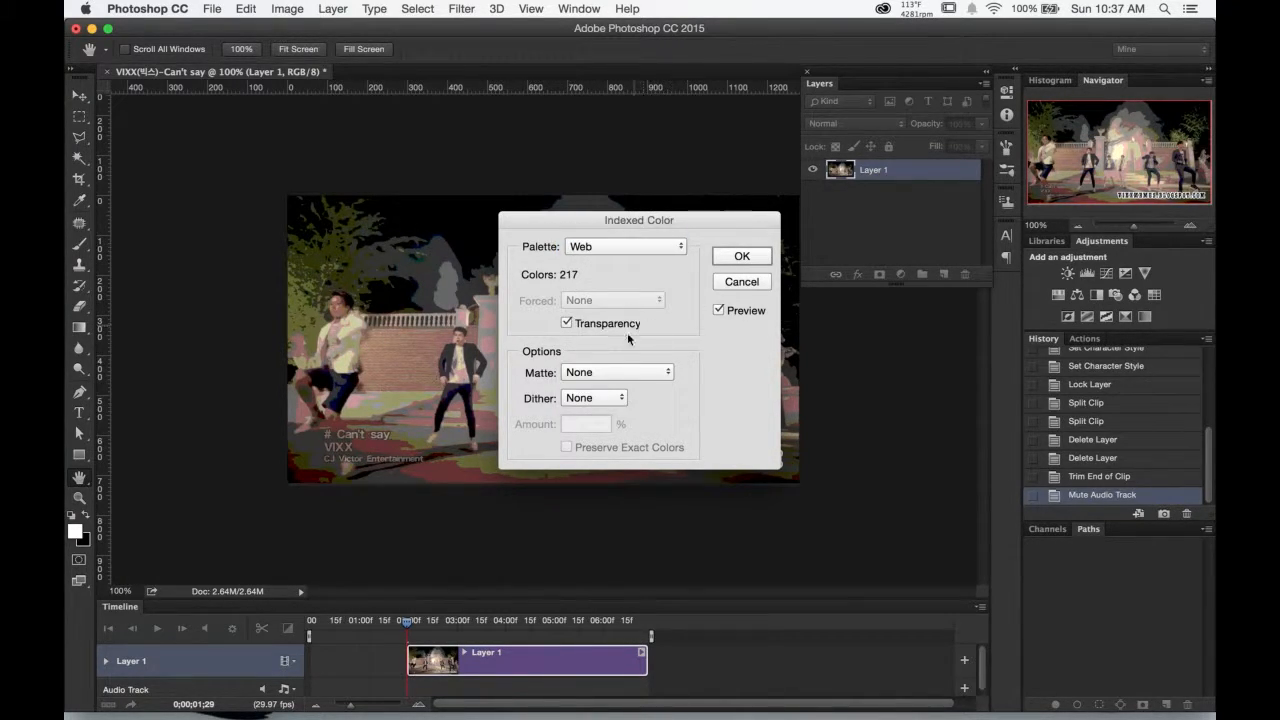
{"action": "left_click", "coordinate": [738, 256]}
{"action": "left_click", "coordinate": [713, 258]}
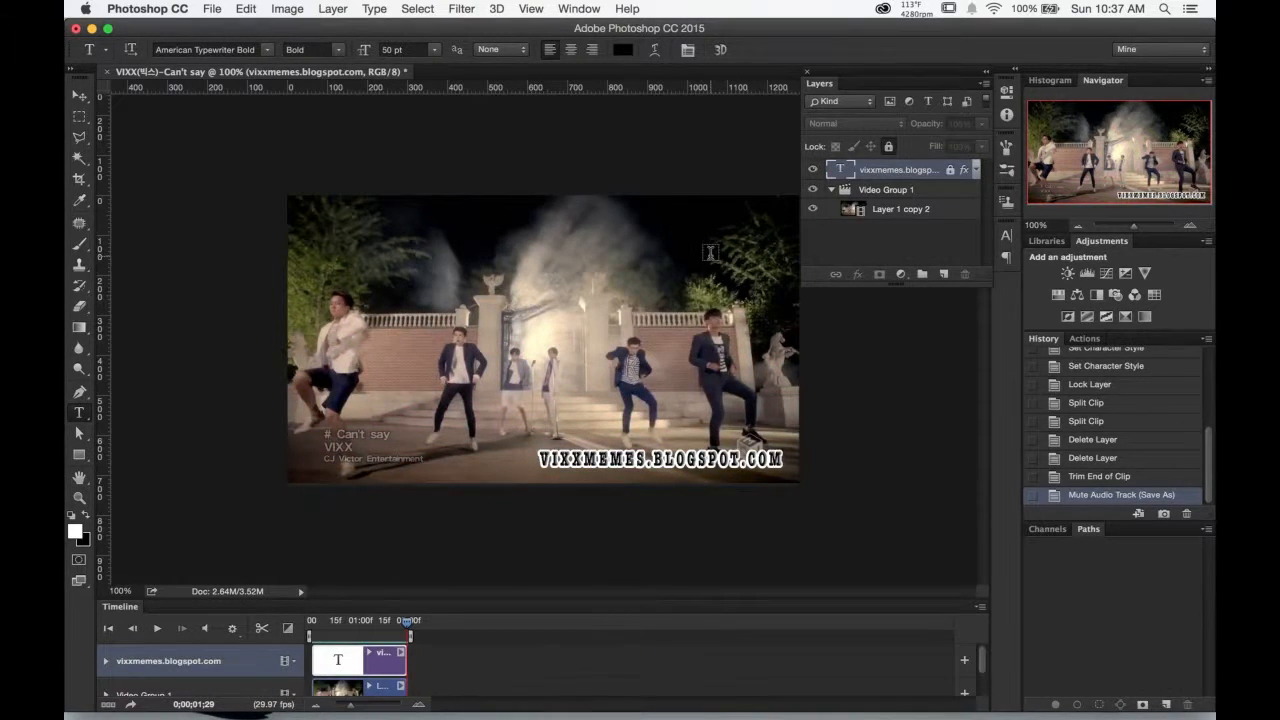
Step: Preview VIXX(빅스)-Can't say.gif from the Desktop in an enlarged Finder window and close the window
{"action": "left_click", "coordinate": [382, 682]}
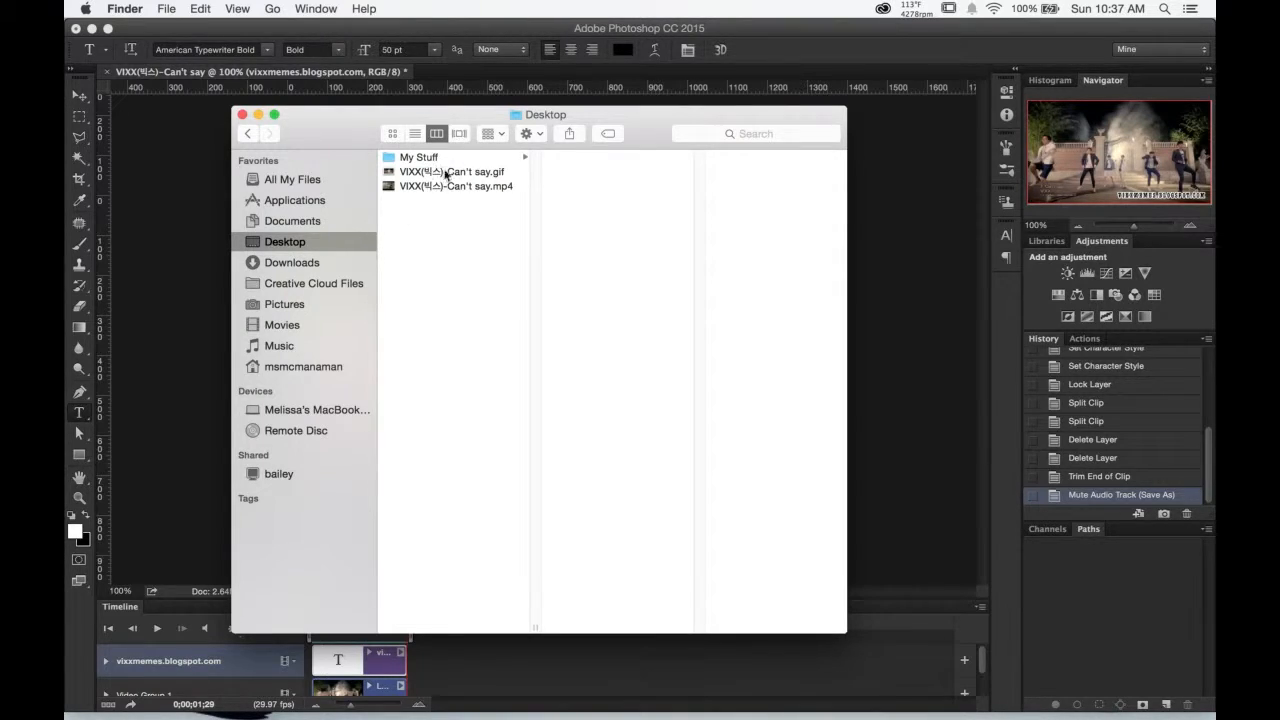
{"action": "left_click", "coordinate": [449, 172]}
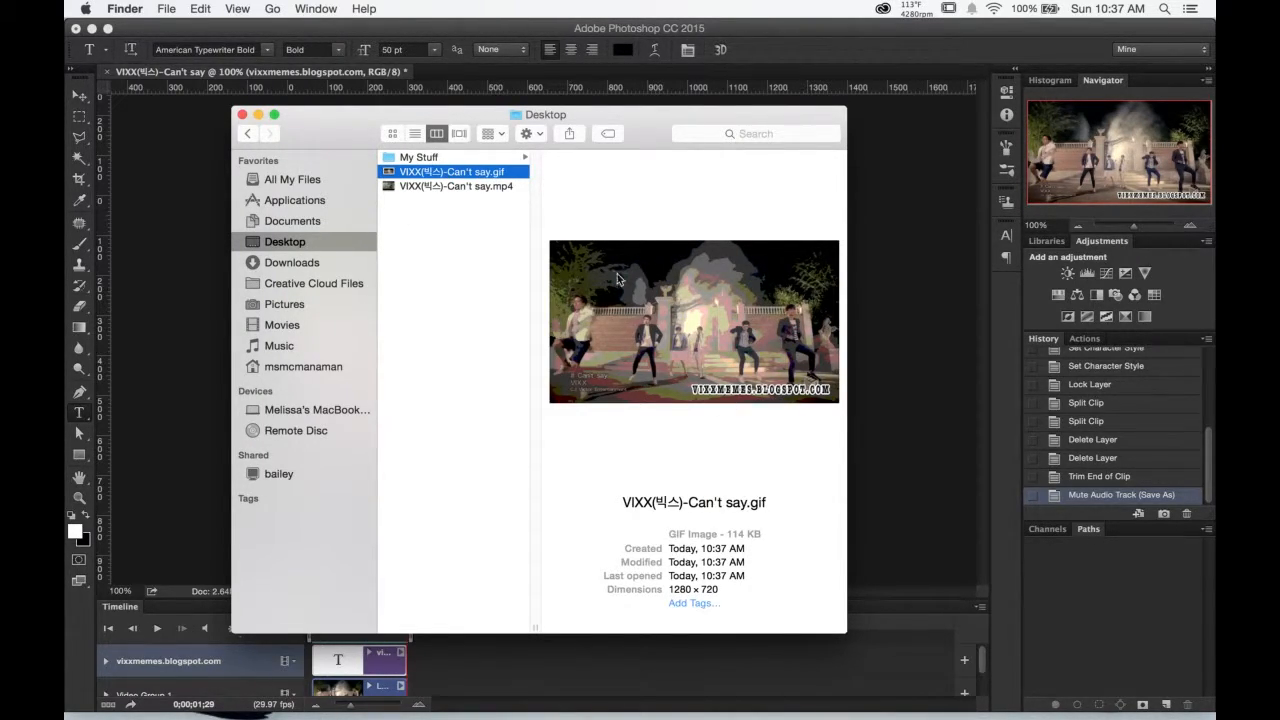
{"action": "left_click_drag", "start_coordinate": [847, 636], "coordinate": [1140, 708]}
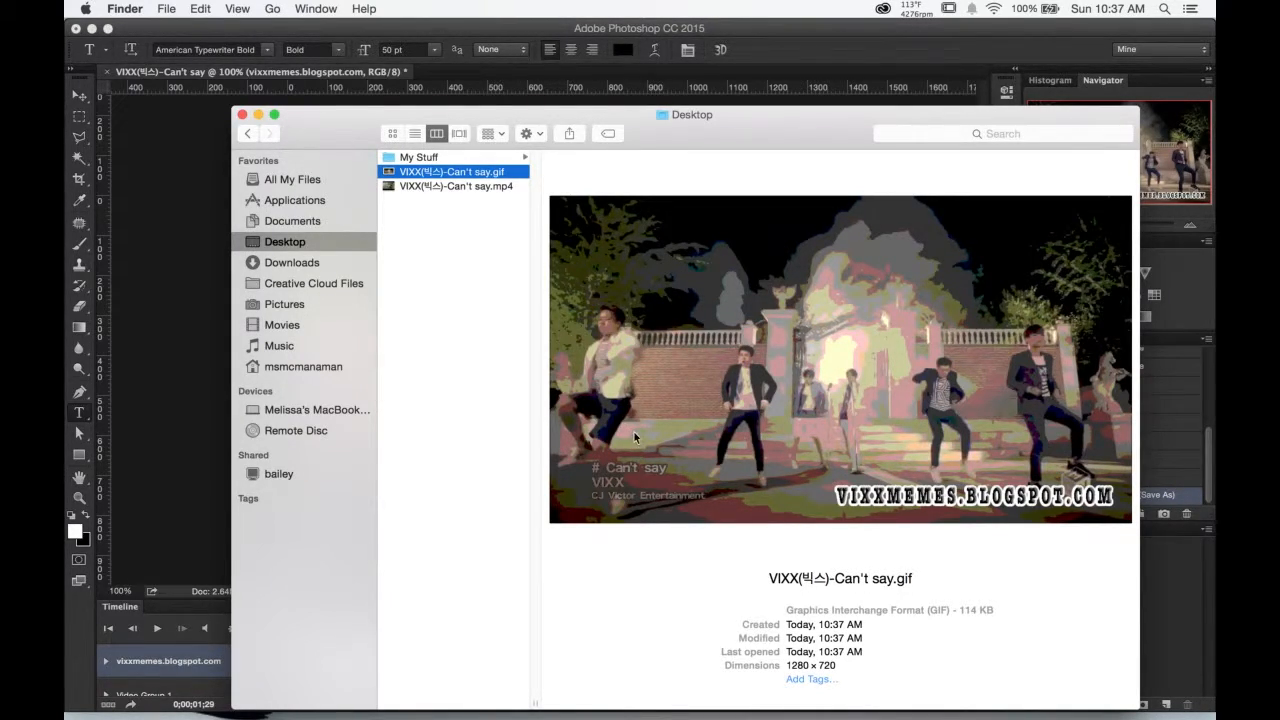
{"action": "left_click", "coordinate": [242, 113]}
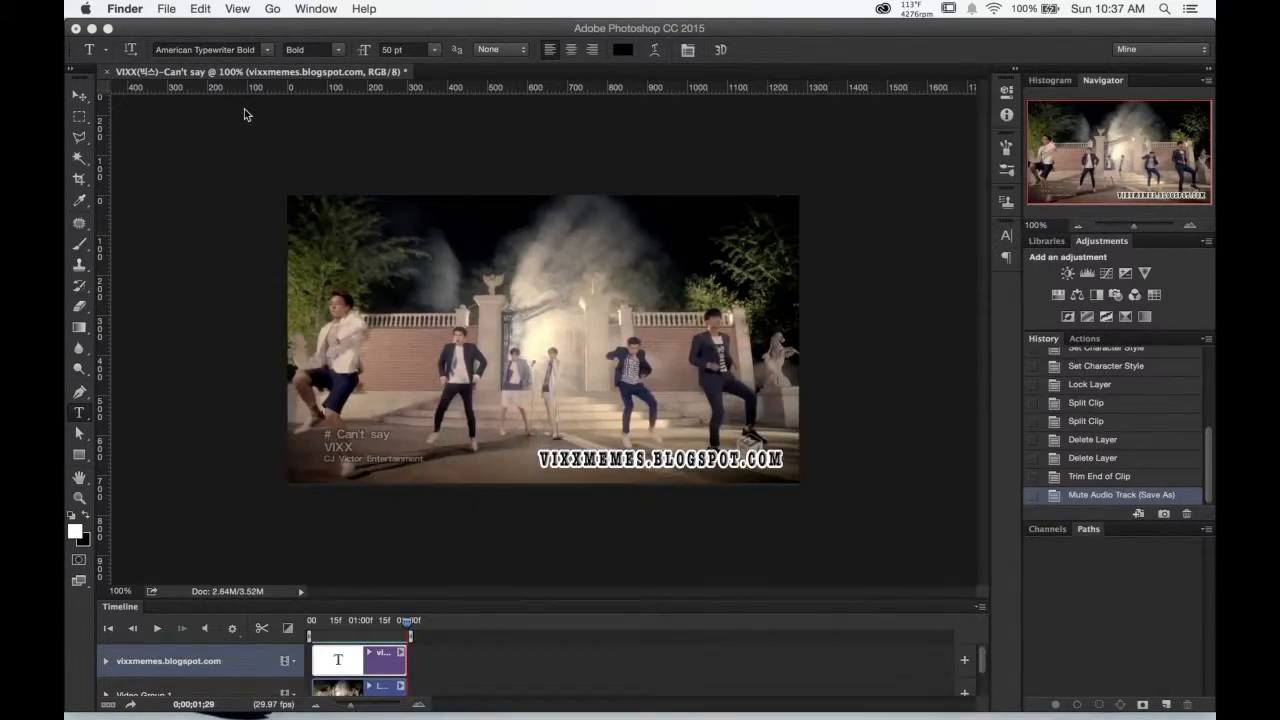
Step: Switch back to Photoshop, open the clip in Save for Web (Legacy), and play and stop the animation preview
{"action": "left_click", "coordinate": [202, 381]}
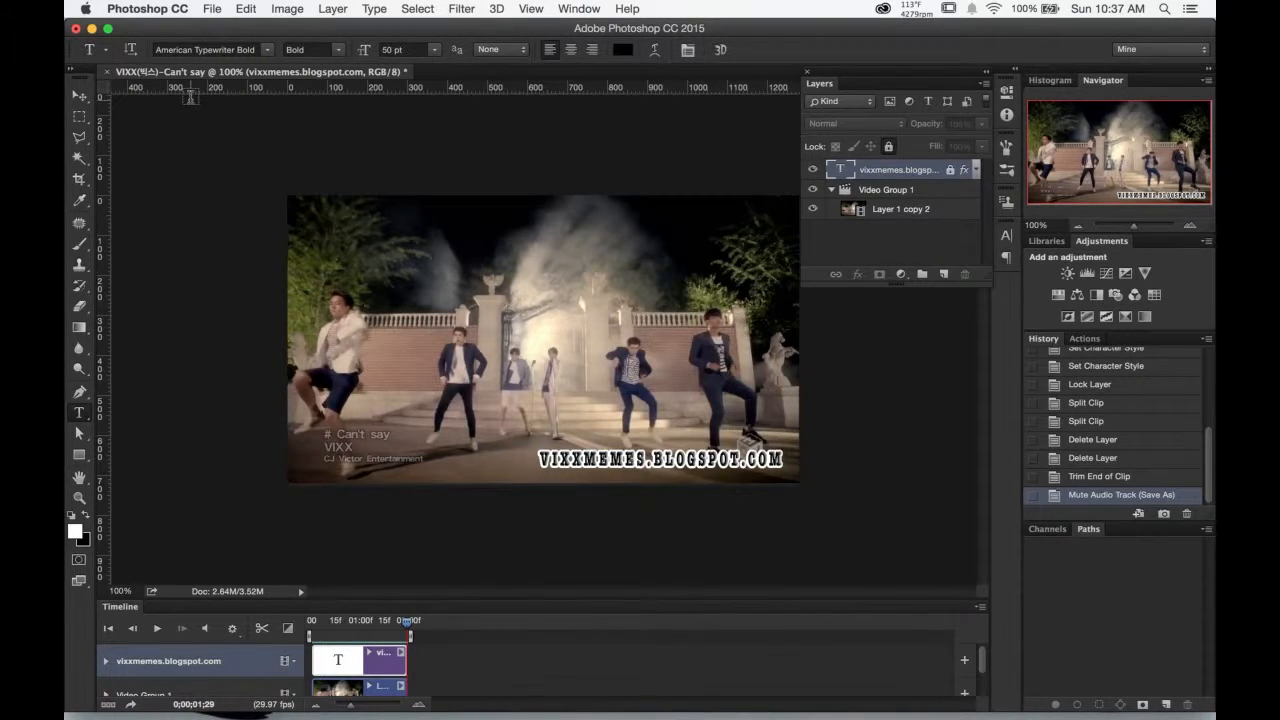
{"action": "left_click", "coordinate": [212, 10]}
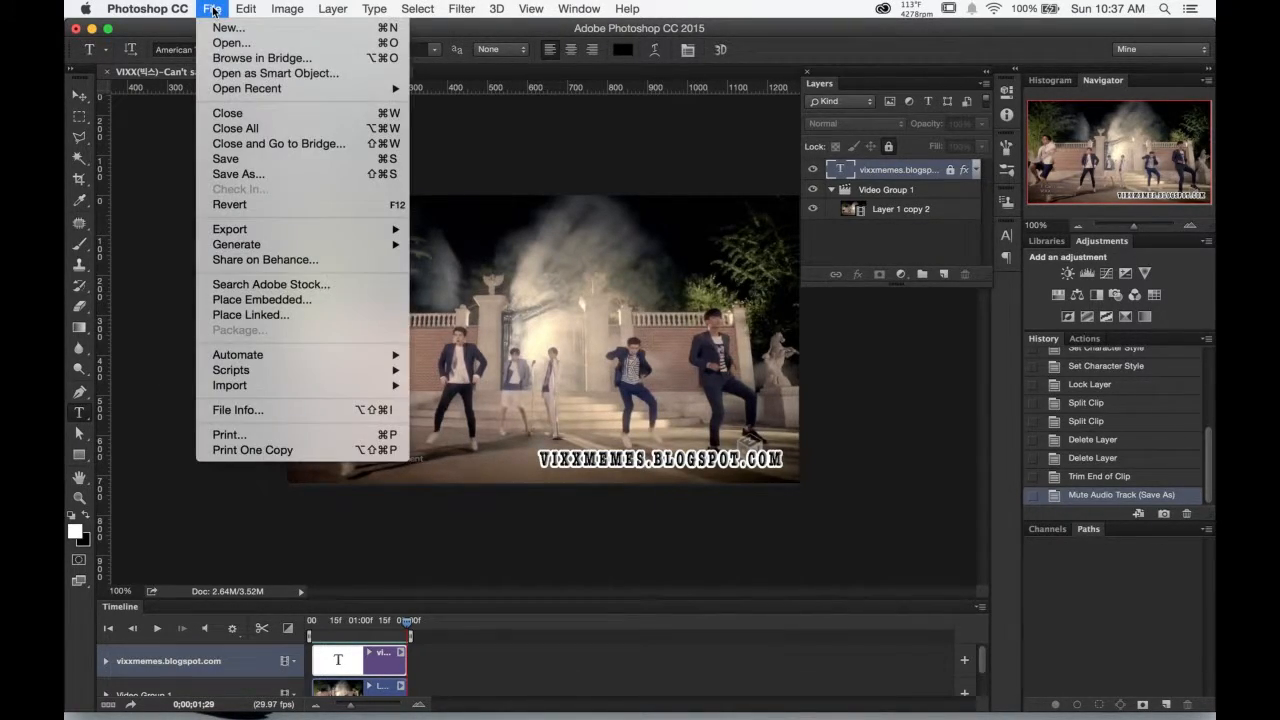
{"action": "mouse_move", "coordinate": [282, 236]}
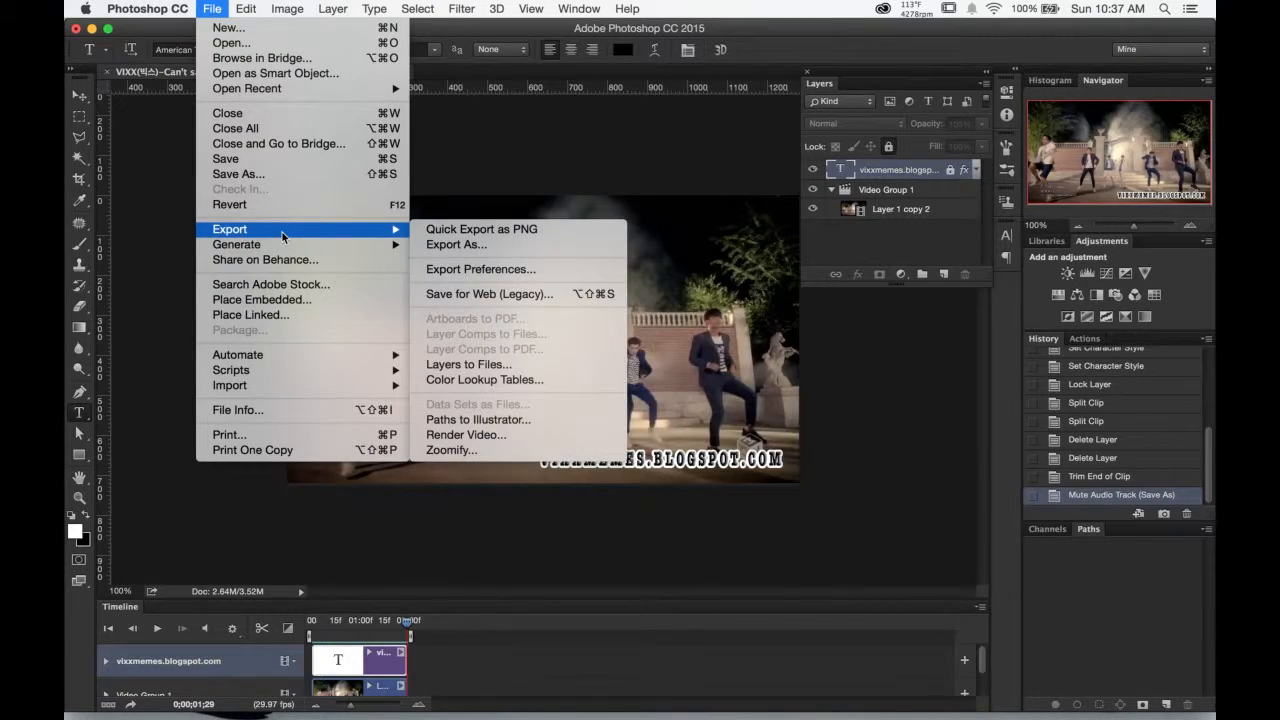
{"action": "left_click", "coordinate": [512, 297]}
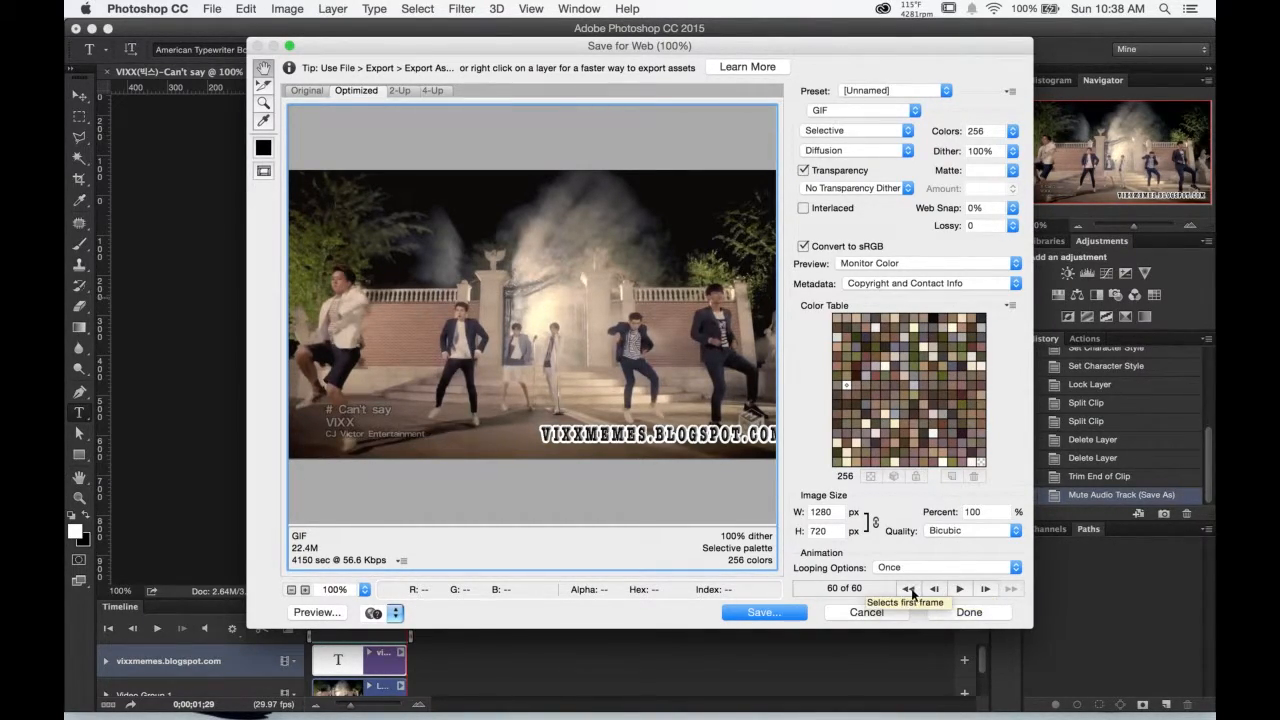
{"action": "left_click", "coordinate": [962, 590]}
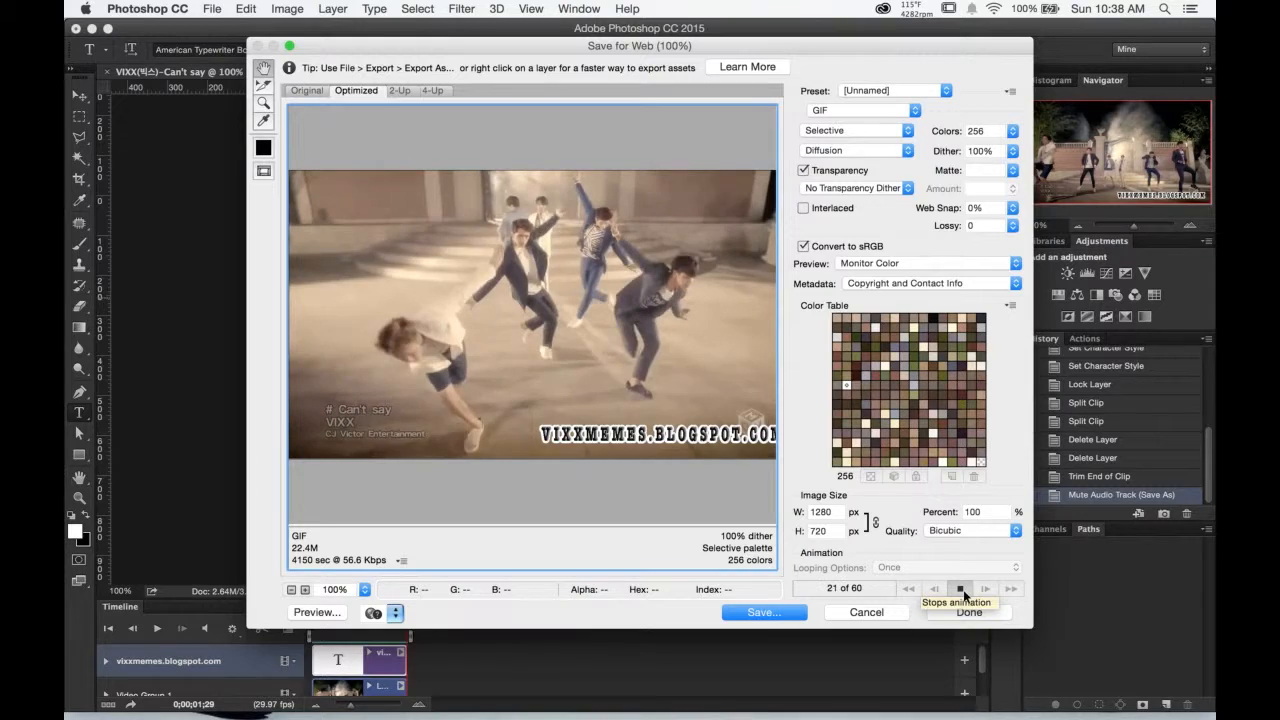
{"action": "left_click", "coordinate": [963, 589]}
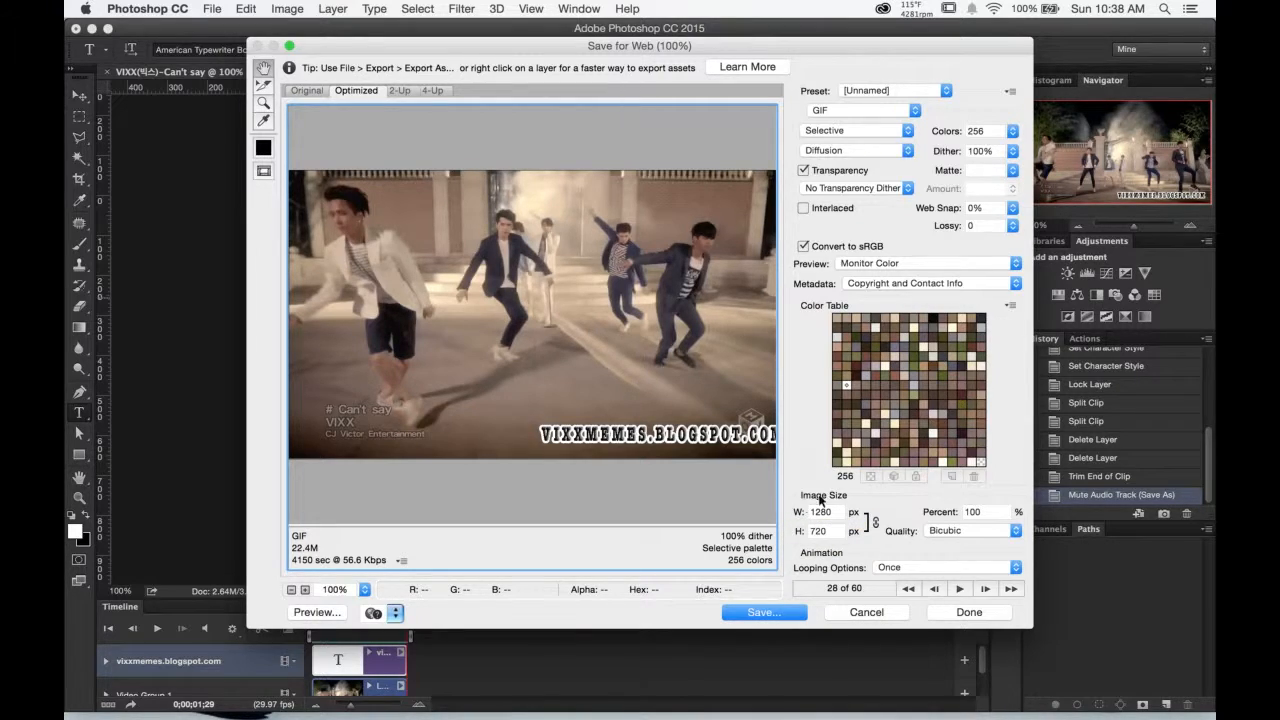
Step: Scale the exported GIF's image size to 50 percent
{"action": "left_click_drag", "start_coordinate": [837, 514], "coordinate": [805, 532]}
{"action": "left_click", "coordinate": [972, 512]}
{"action": "type", "text": "50"}
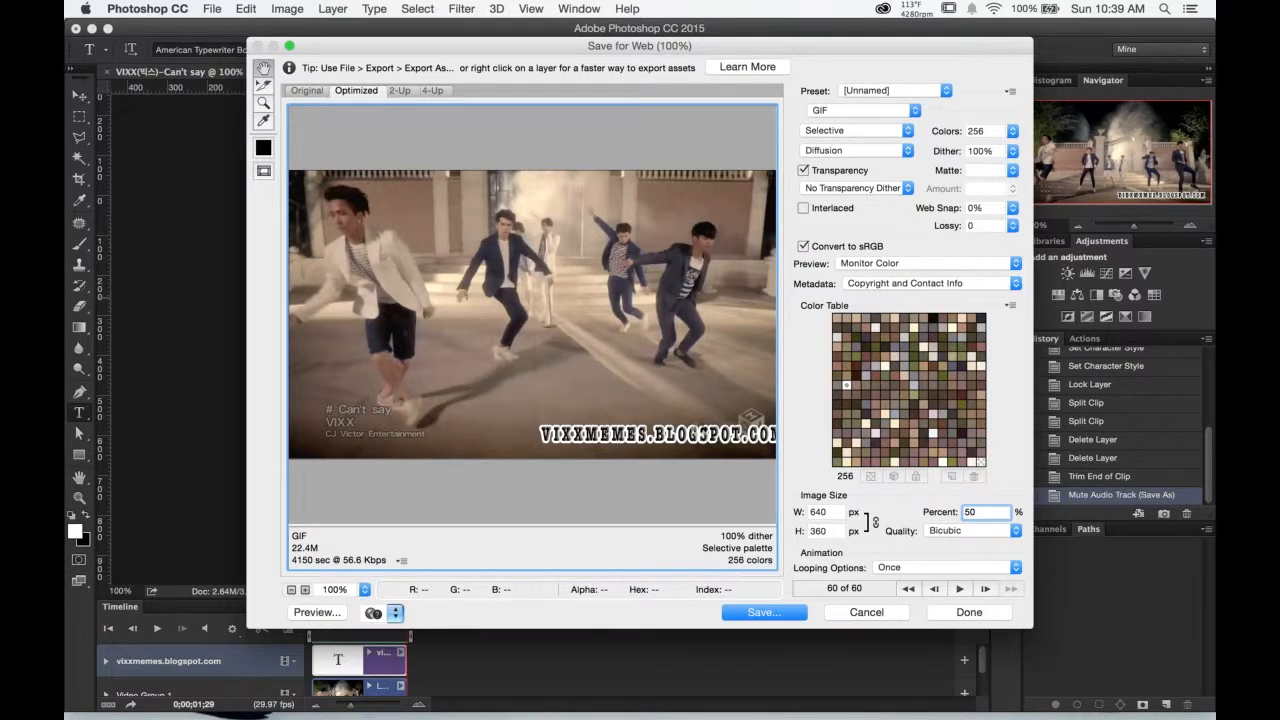
{"action": "key", "text": "Tab"}
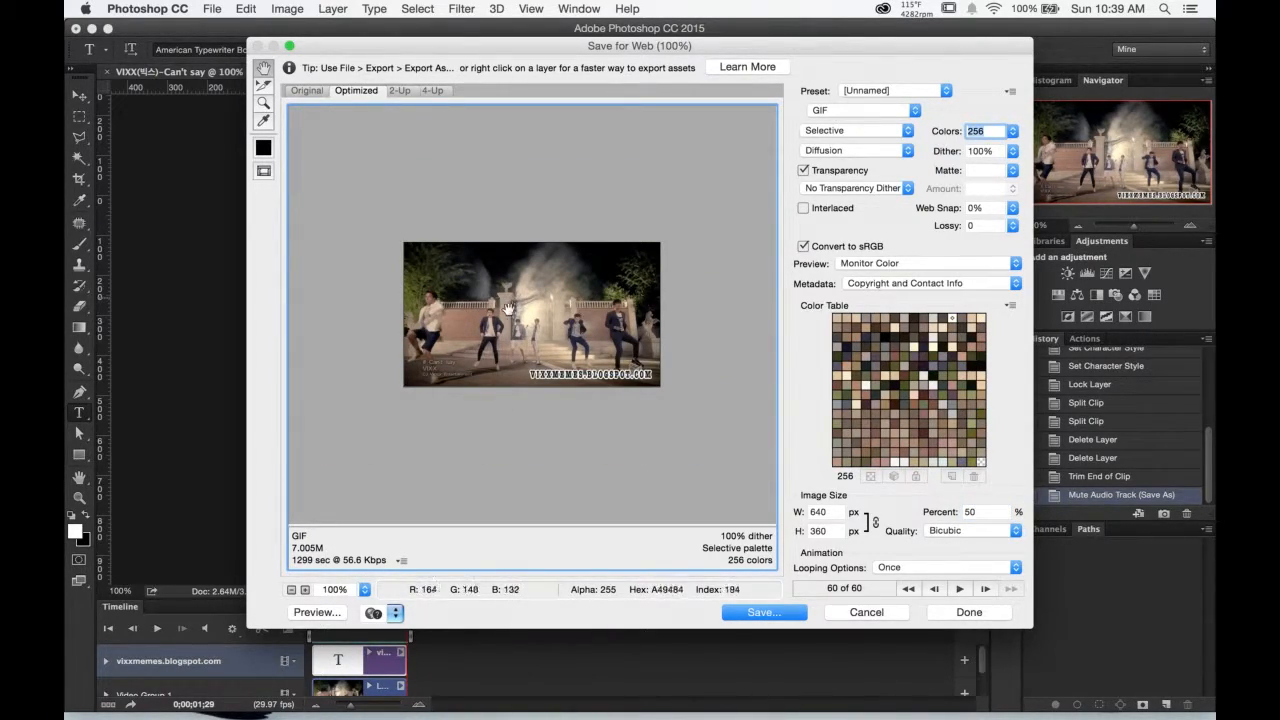
Step: Set the GIF animation to loop Forever, then play and stop its preview
{"action": "left_click", "coordinate": [898, 567]}
{"action": "left_click", "coordinate": [907, 581]}
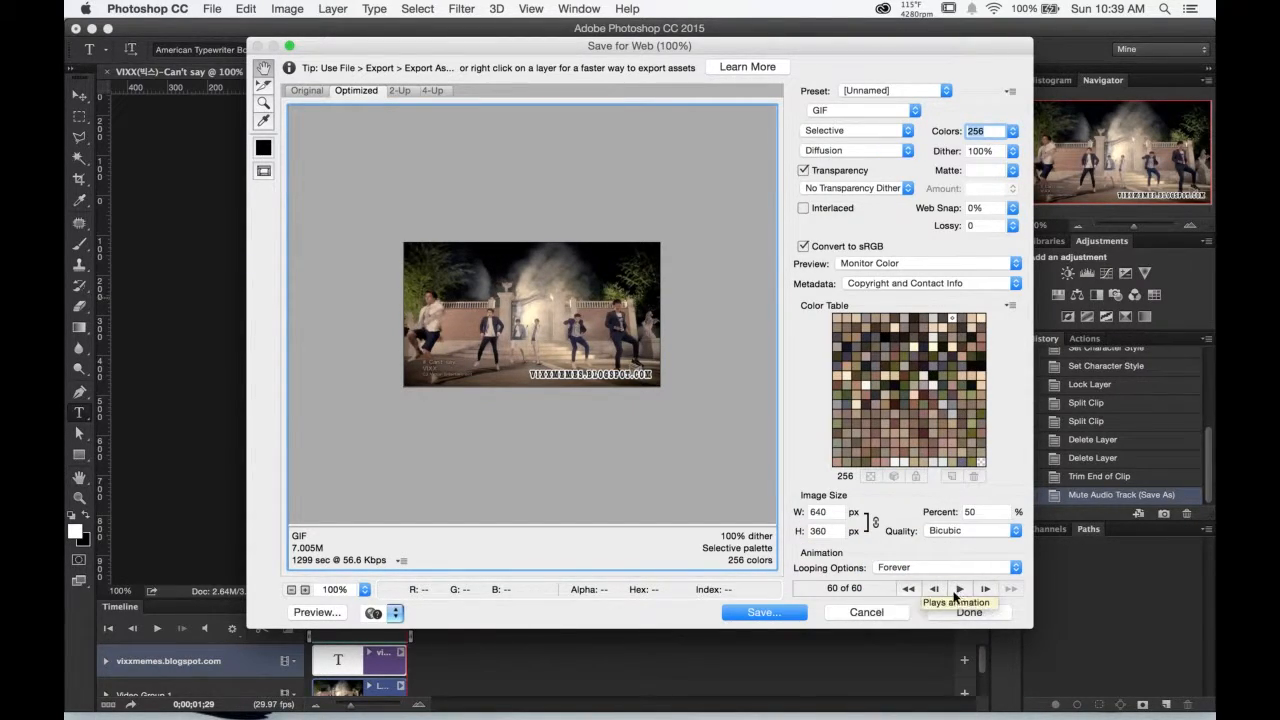
{"action": "left_click", "coordinate": [960, 588]}
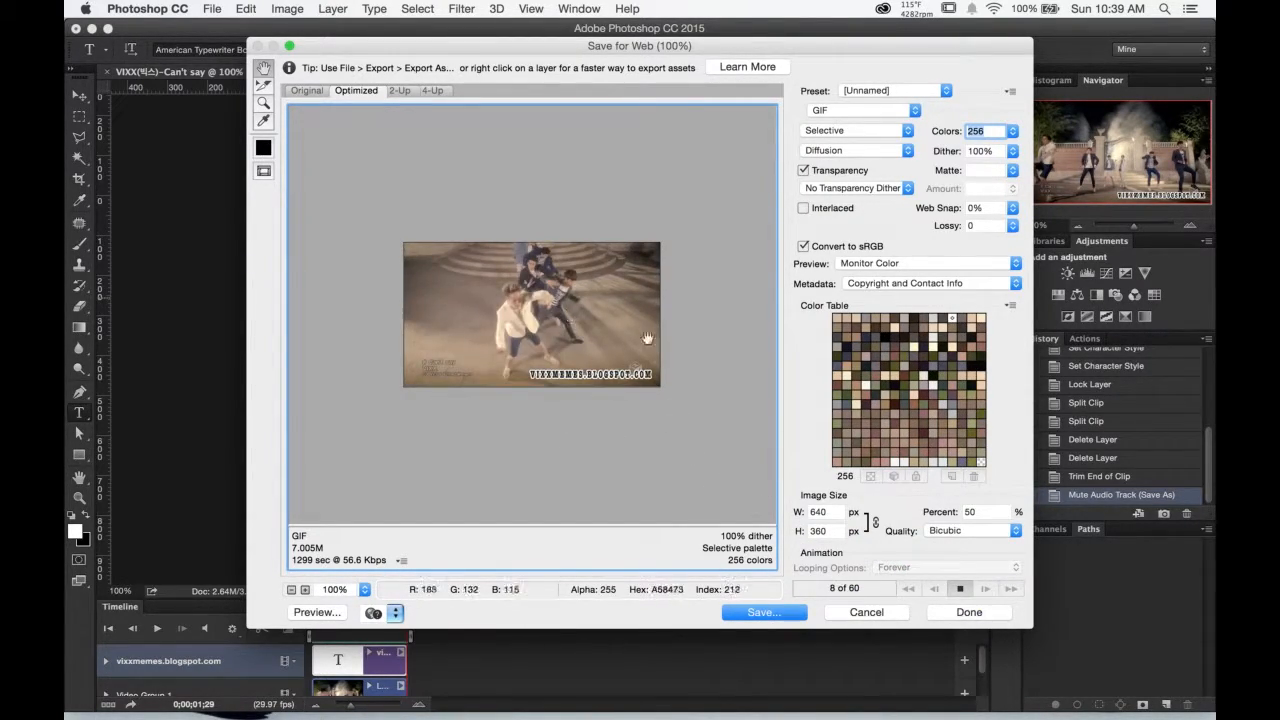
{"action": "left_click", "coordinate": [960, 588]}
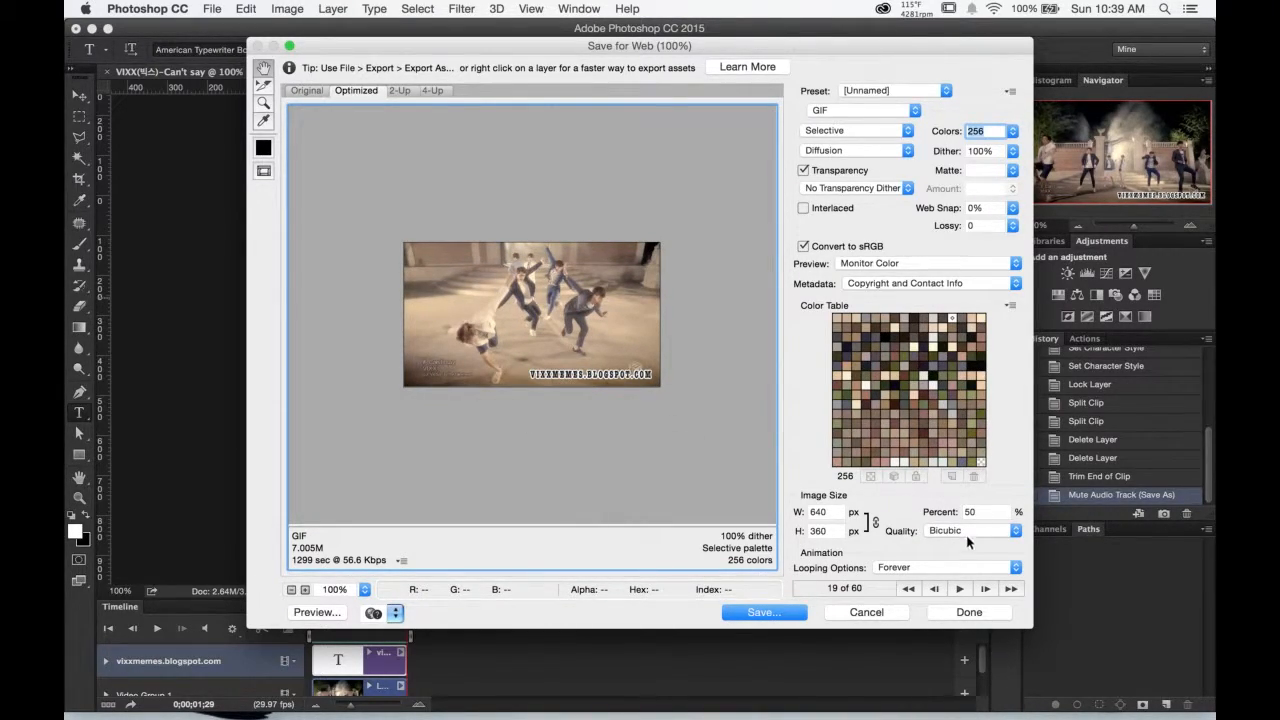
Step: Save the optimized GIF to the Desktop as VIXX.gif, with the format Images Only and Default Settings
{"action": "left_click", "coordinate": [766, 614]}
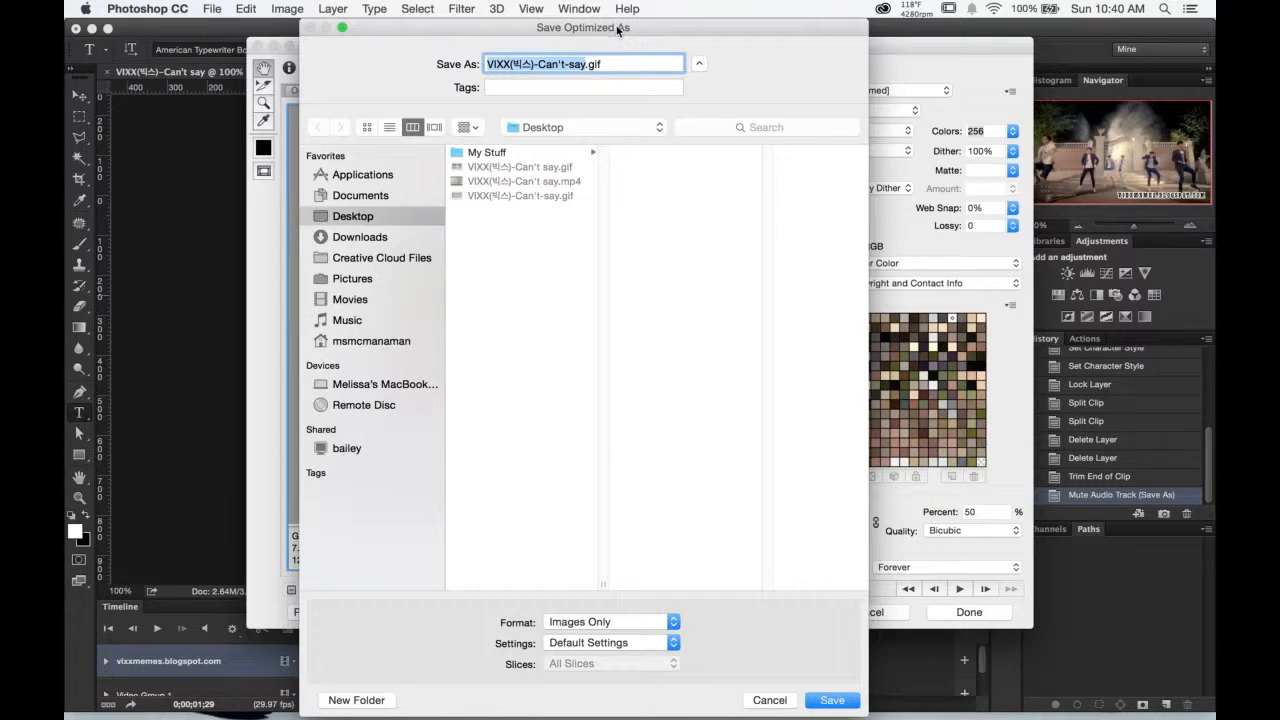
{"action": "left_click", "coordinate": [585, 64]}
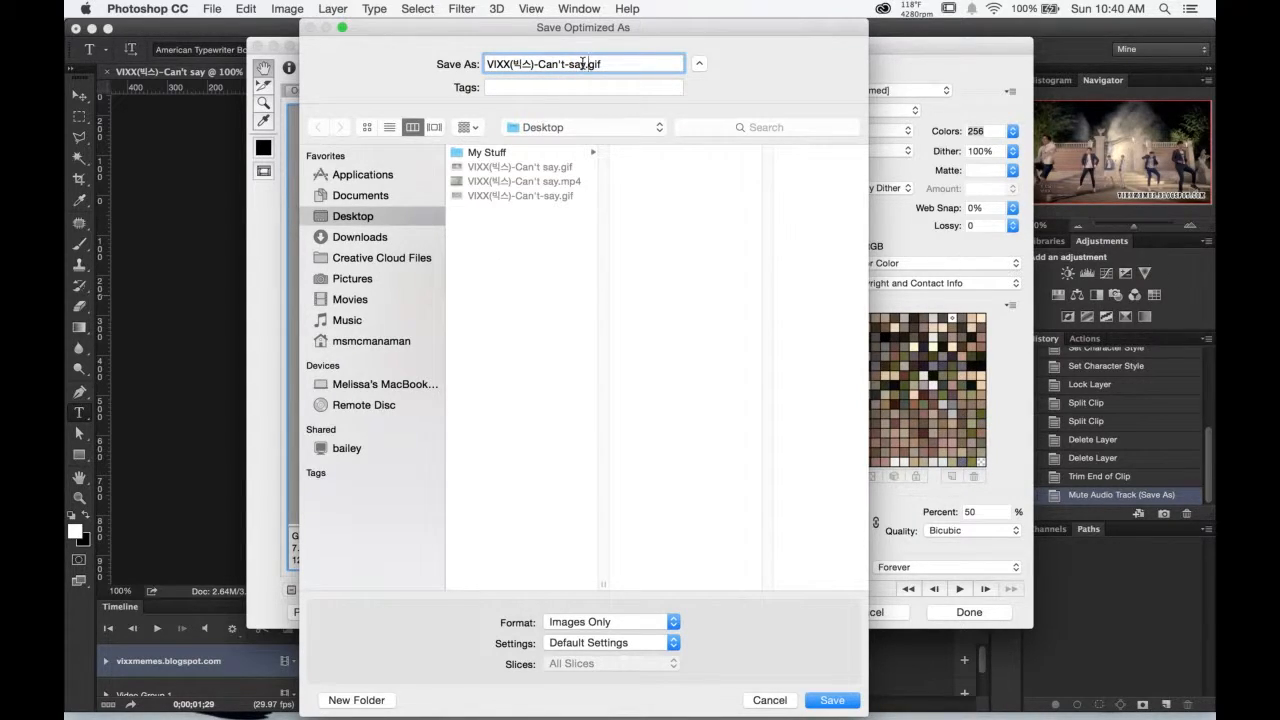
{"action": "left_click_drag", "start_coordinate": [585, 64], "coordinate": [462, 65]}
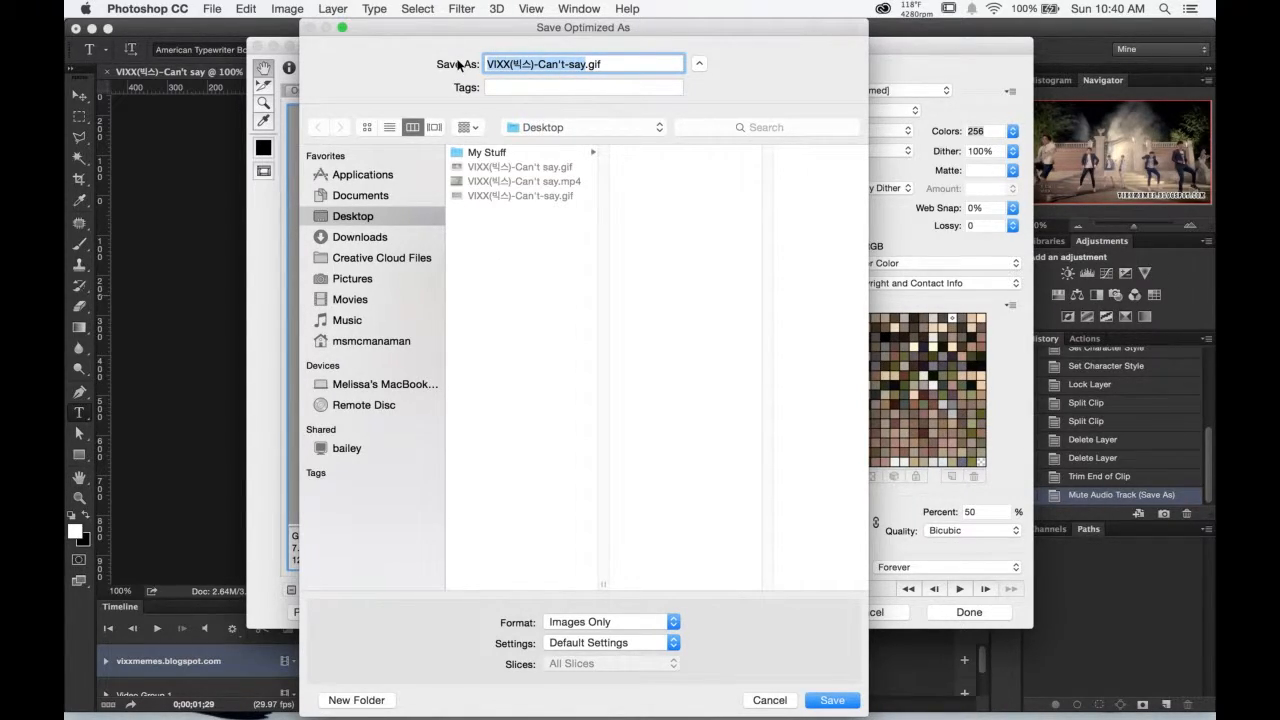
{"action": "key", "text": "BackSpace"}
{"action": "type", "text": "VIXX"}
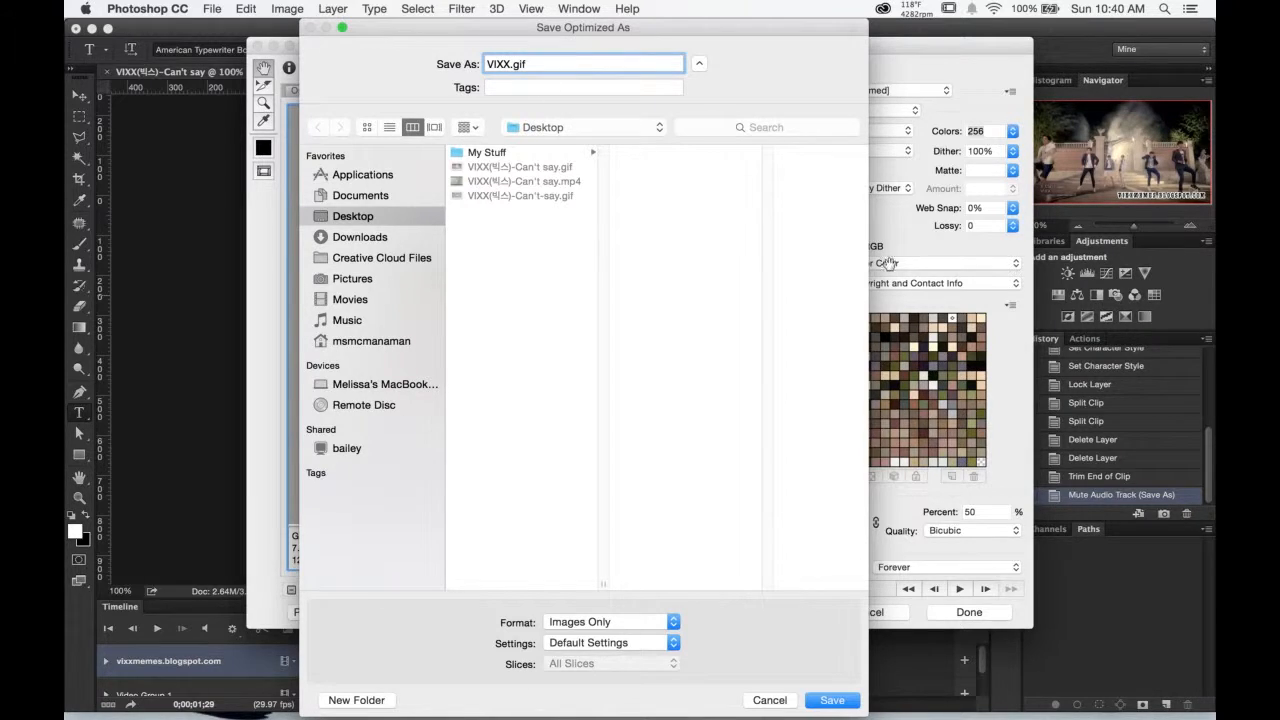
{"action": "left_click", "coordinate": [826, 700]}
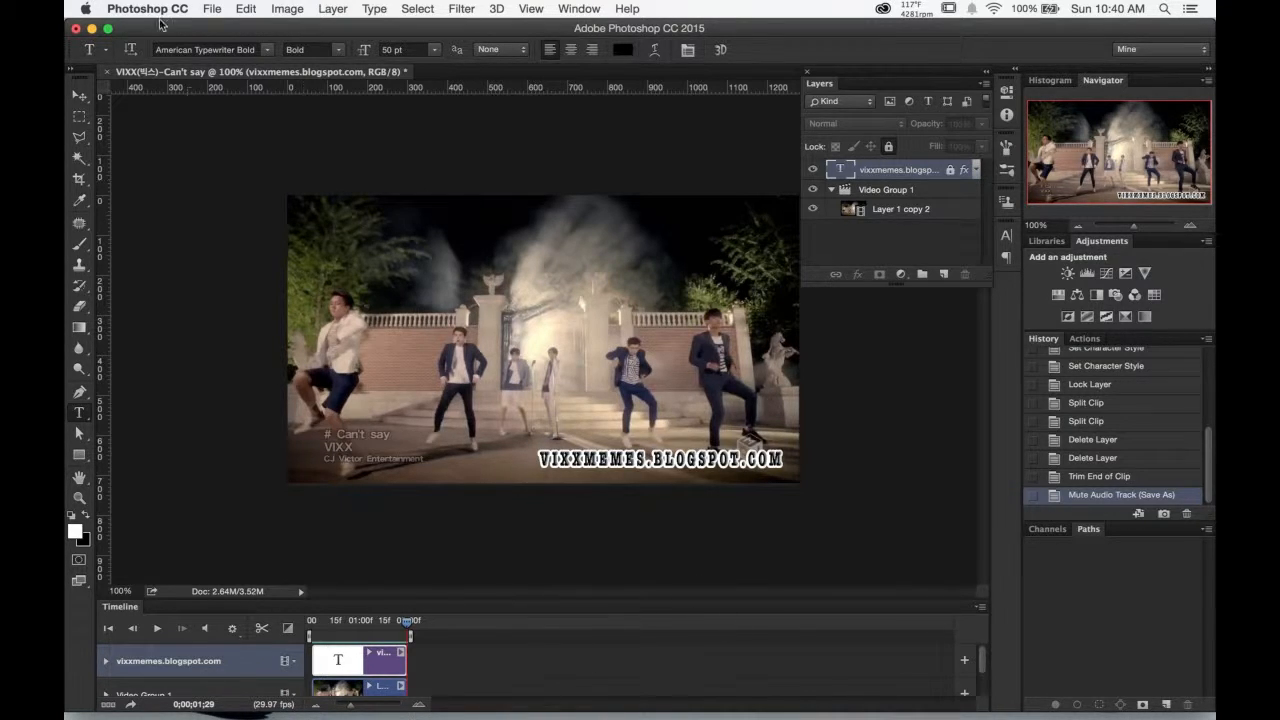
Step: Minimize Photoshop and preview VIXX.gif from the Desktop in an enlarged Finder window
{"action": "left_click", "coordinate": [92, 29]}
{"action": "left_click", "coordinate": [477, 270]}
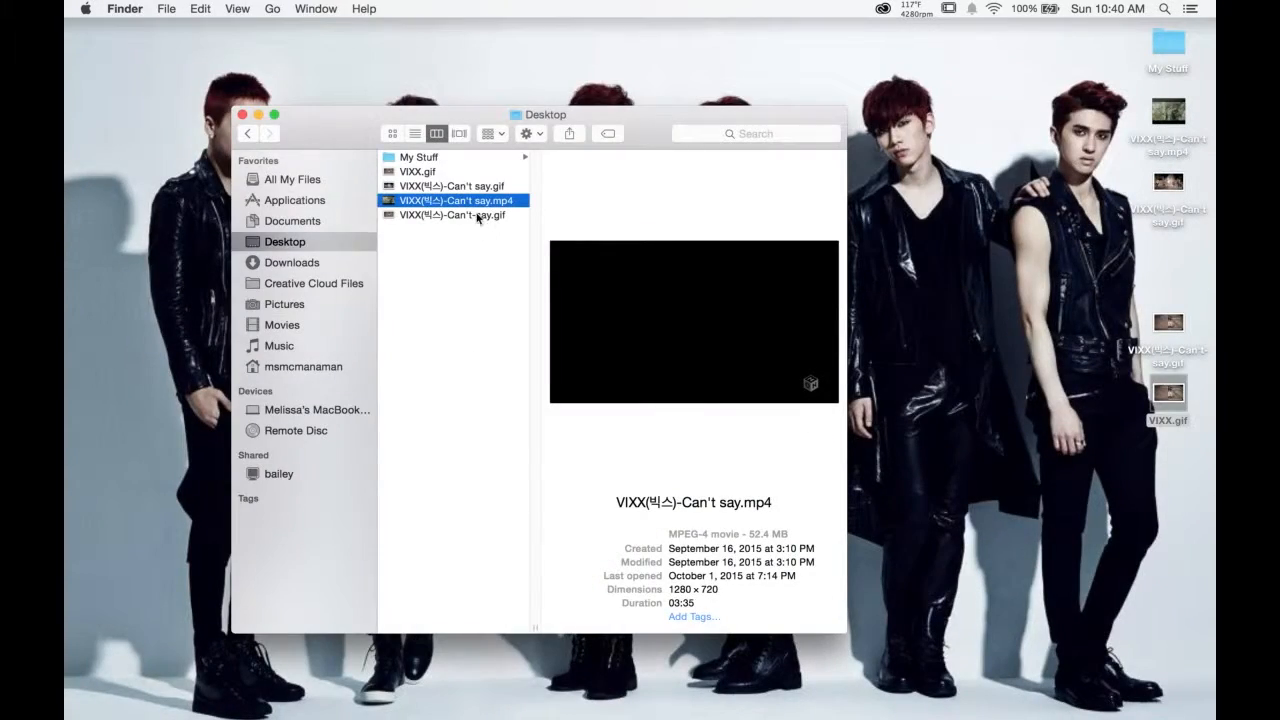
{"action": "left_click", "coordinate": [479, 214]}
{"action": "left_click", "coordinate": [477, 187]}
{"action": "key", "text": "Up"}
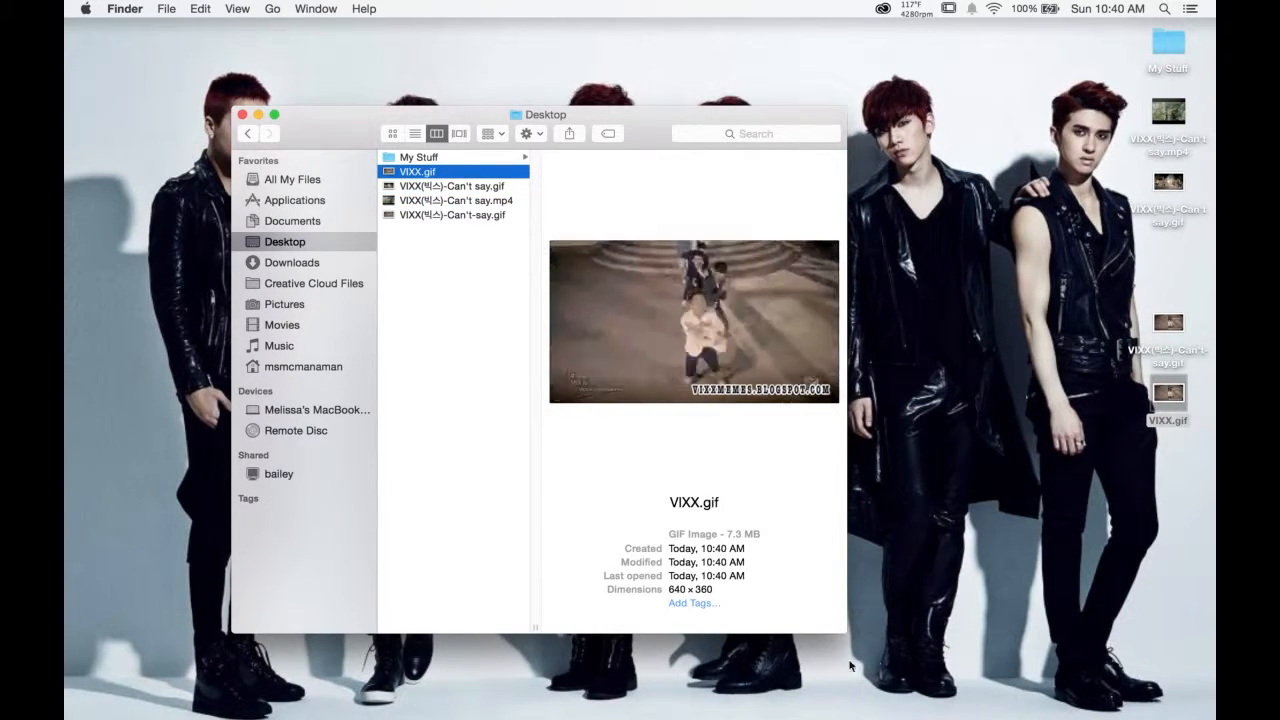
{"action": "left_click_drag", "start_coordinate": [845, 631], "coordinate": [1213, 680]}
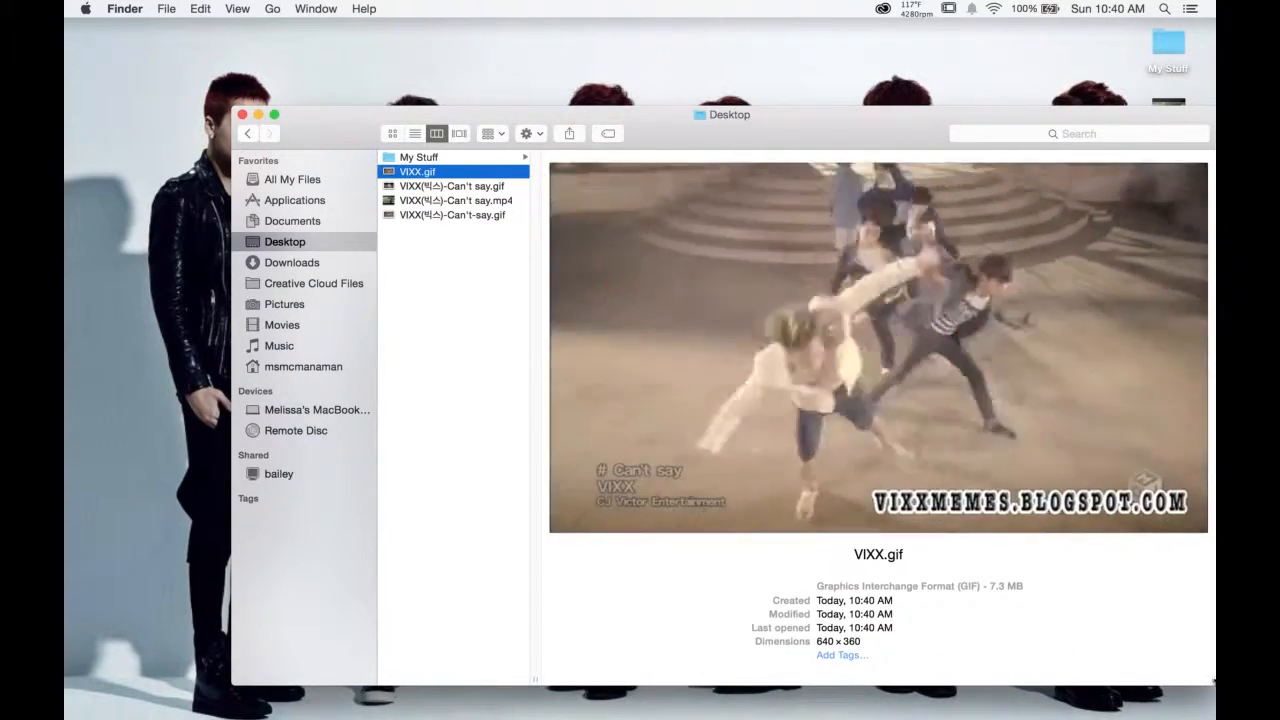
{"action": "left_click_drag", "start_coordinate": [658, 124], "coordinate": [492, 37]}
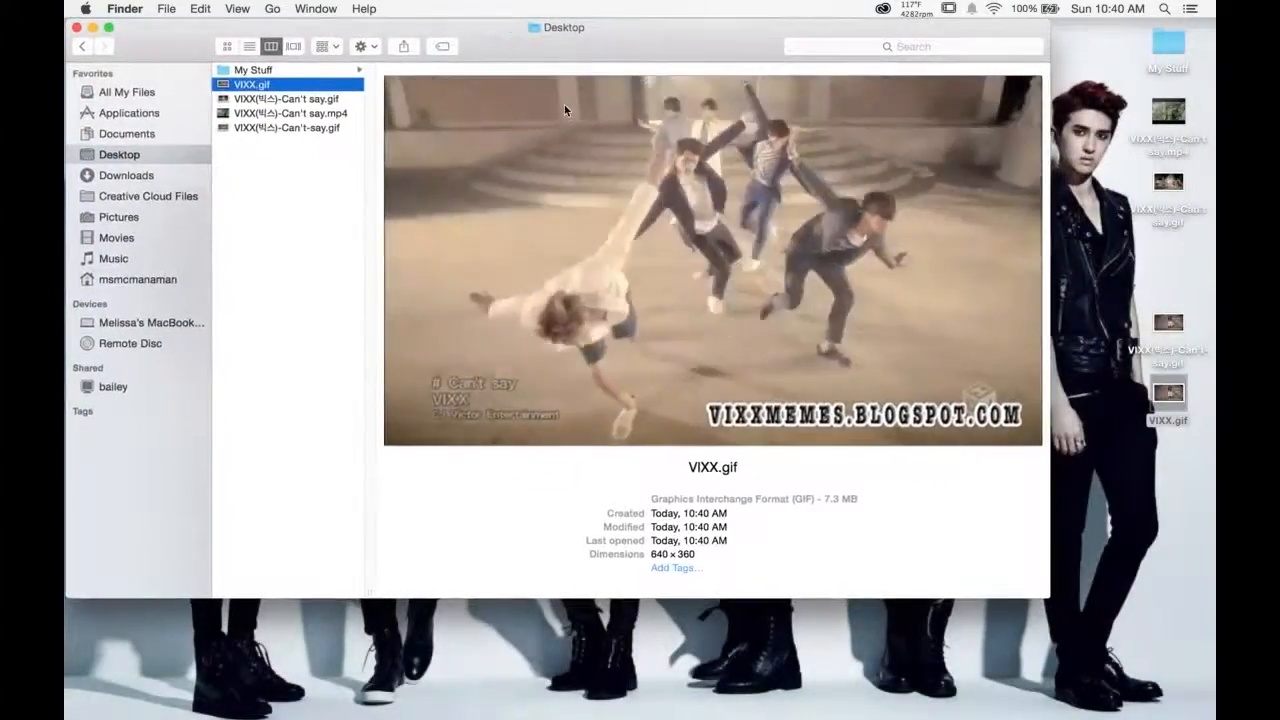
{"action": "left_click_drag", "start_coordinate": [1108, 625], "coordinate": [1213, 716]}
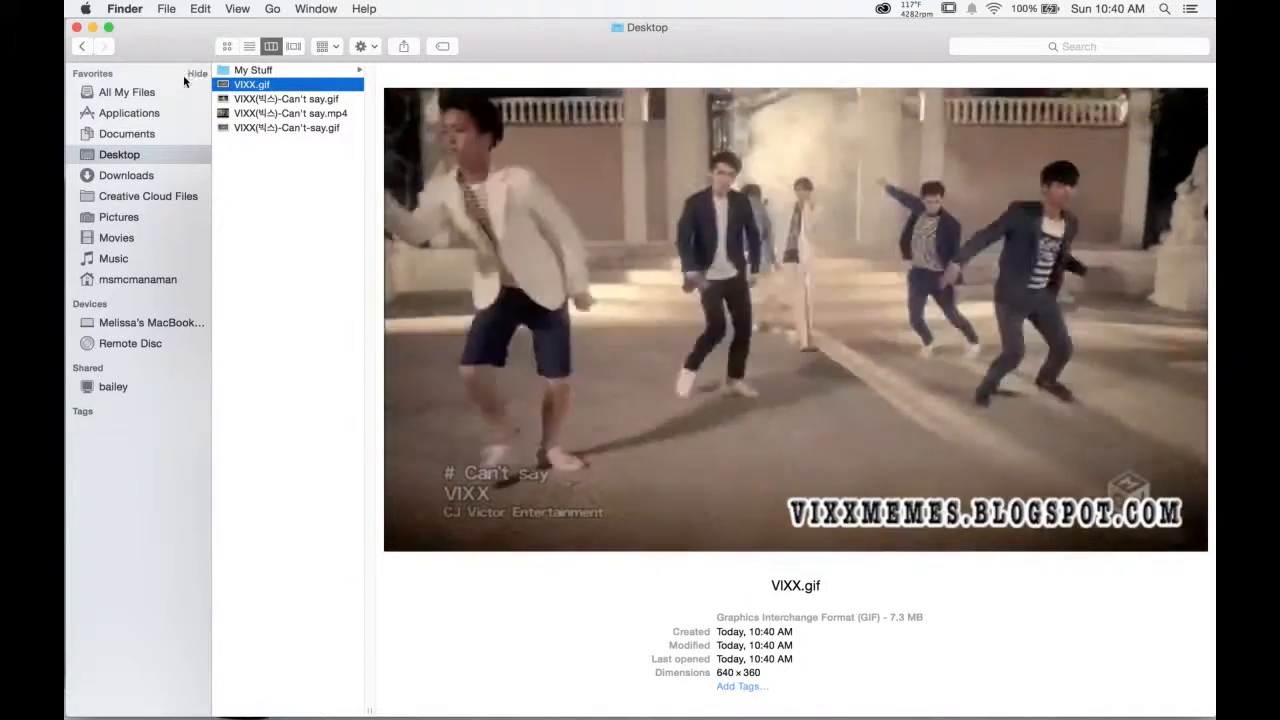
Step: Compare the previews of VIXX(빅스)-Can't say.gif and VIXX.gif, close the Finder window and return to Photoshop
{"action": "left_click", "coordinate": [291, 100]}
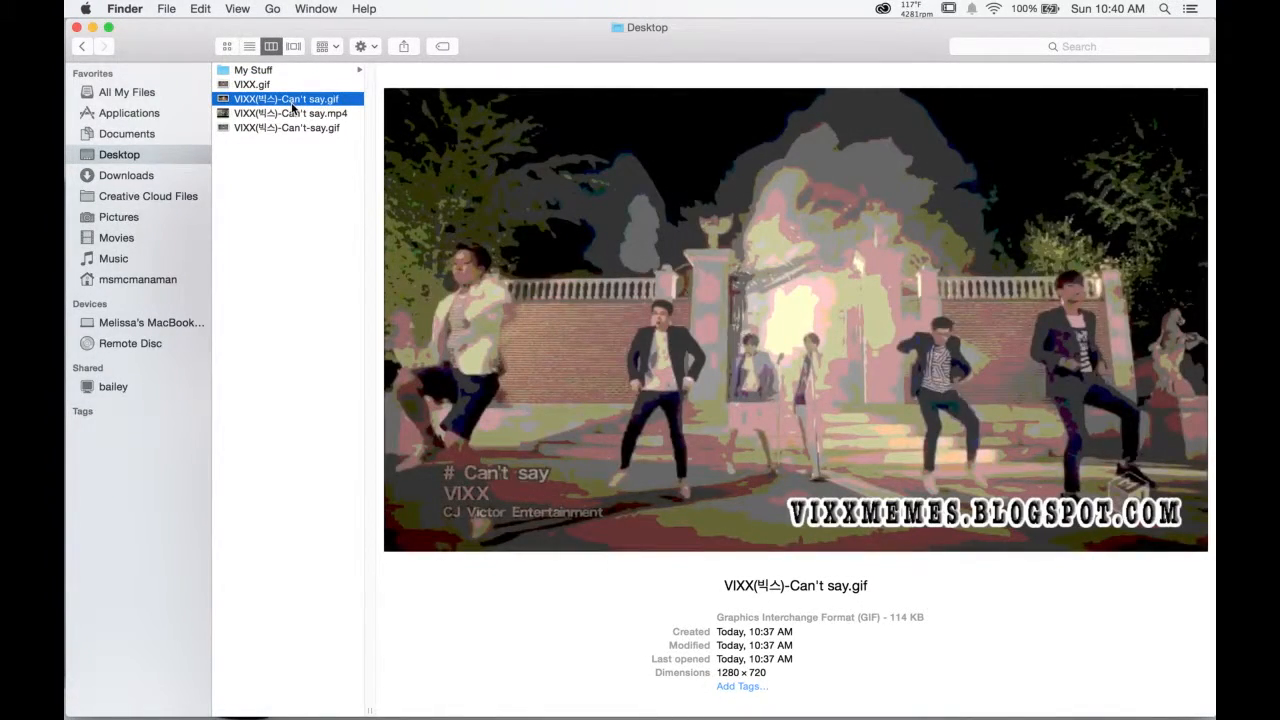
{"action": "left_click", "coordinate": [284, 86]}
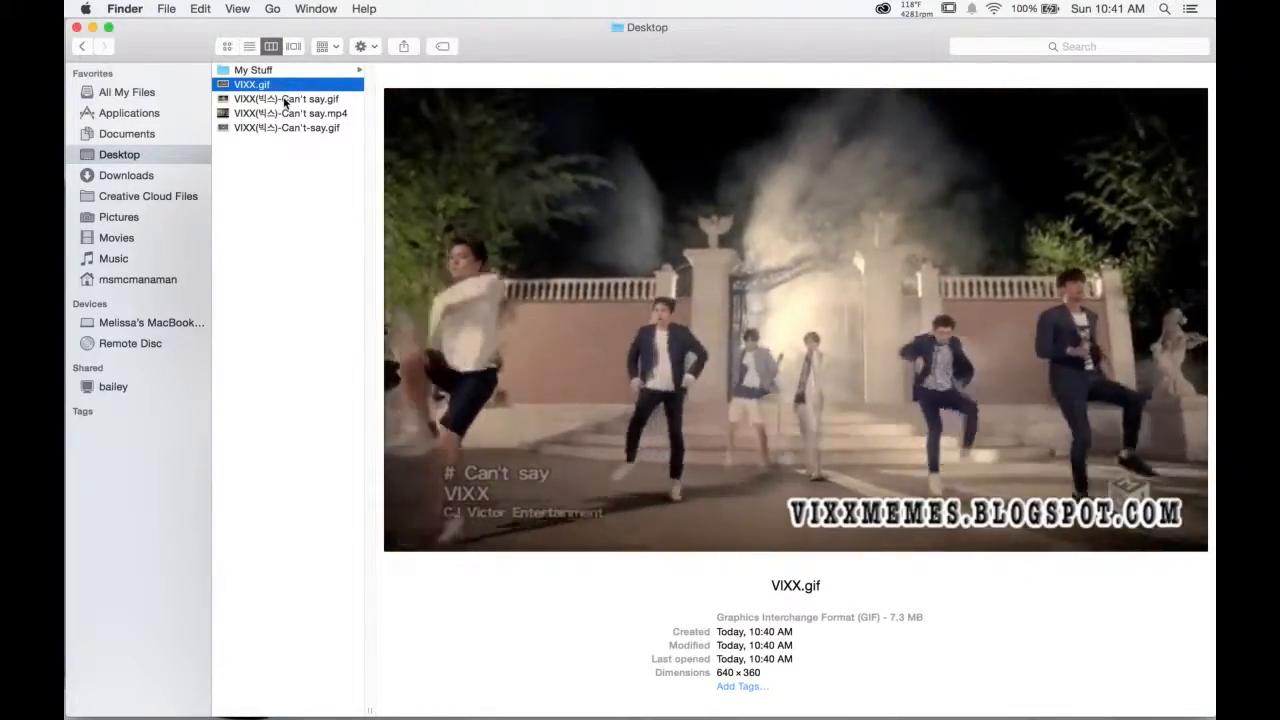
{"action": "left_click", "coordinate": [287, 99]}
{"action": "left_click", "coordinate": [282, 86]}
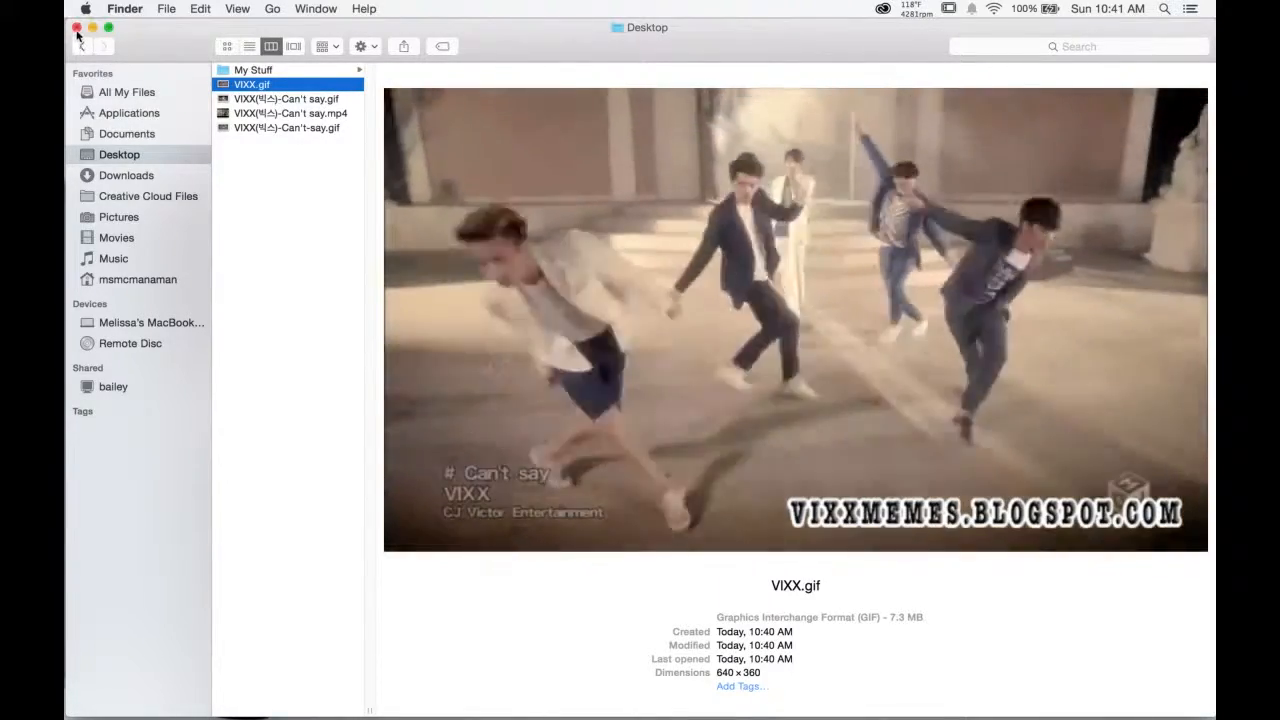
{"action": "key", "text": "super+w"}
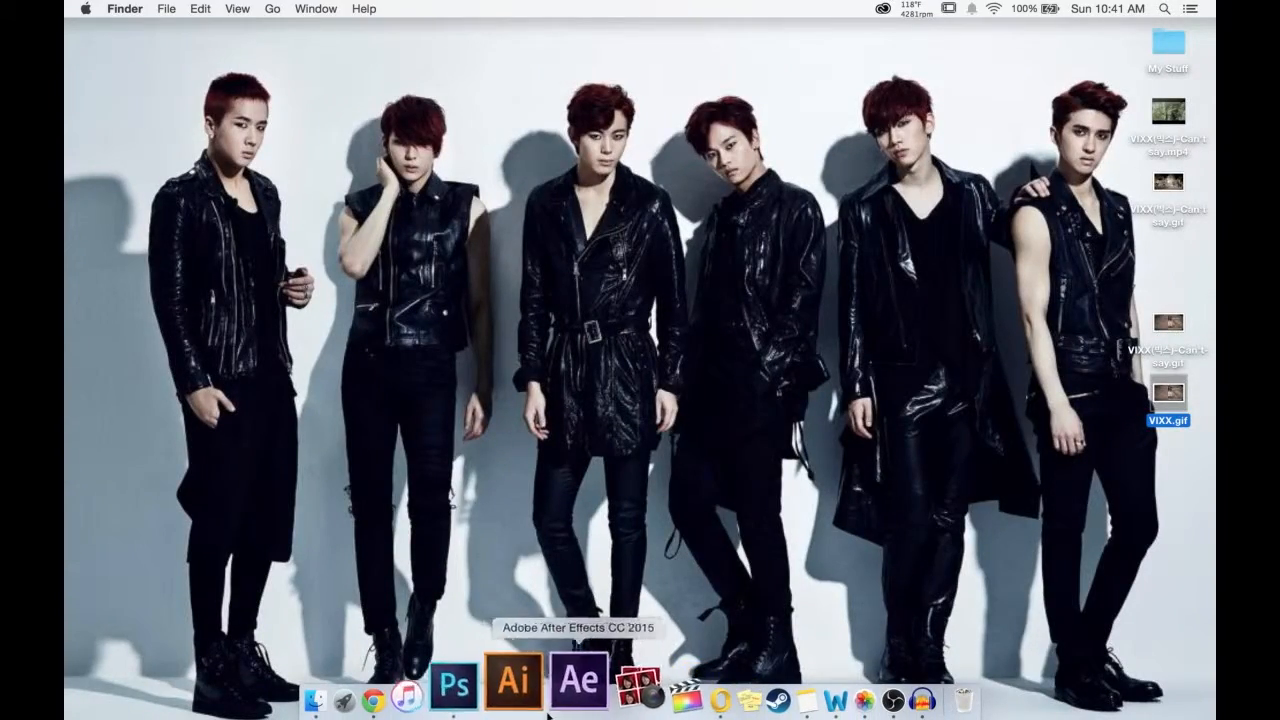
{"action": "left_click", "coordinate": [494, 680]}
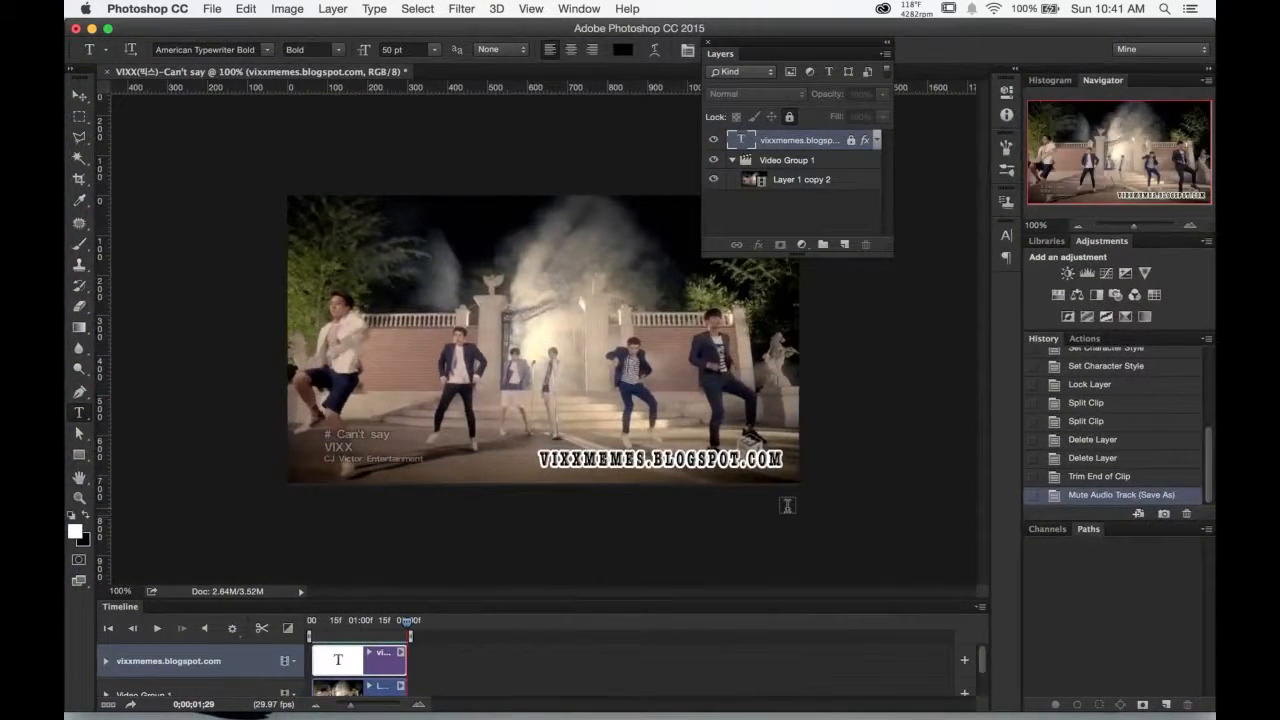